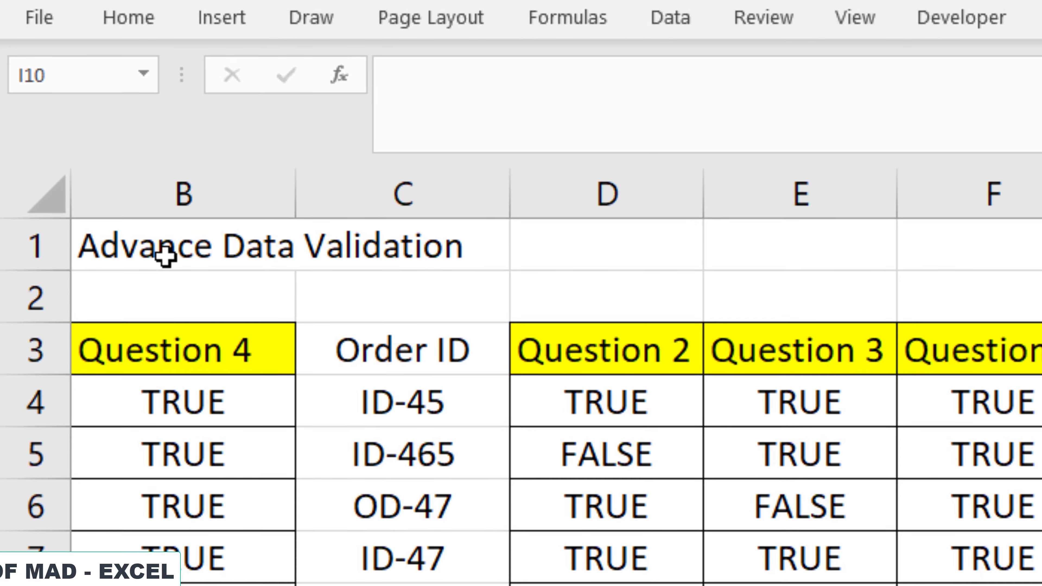
Look over the Data Validation settings, choosing Custom under Allow, then close the dialog.
left_click(165, 257)
left_click(560, 256)
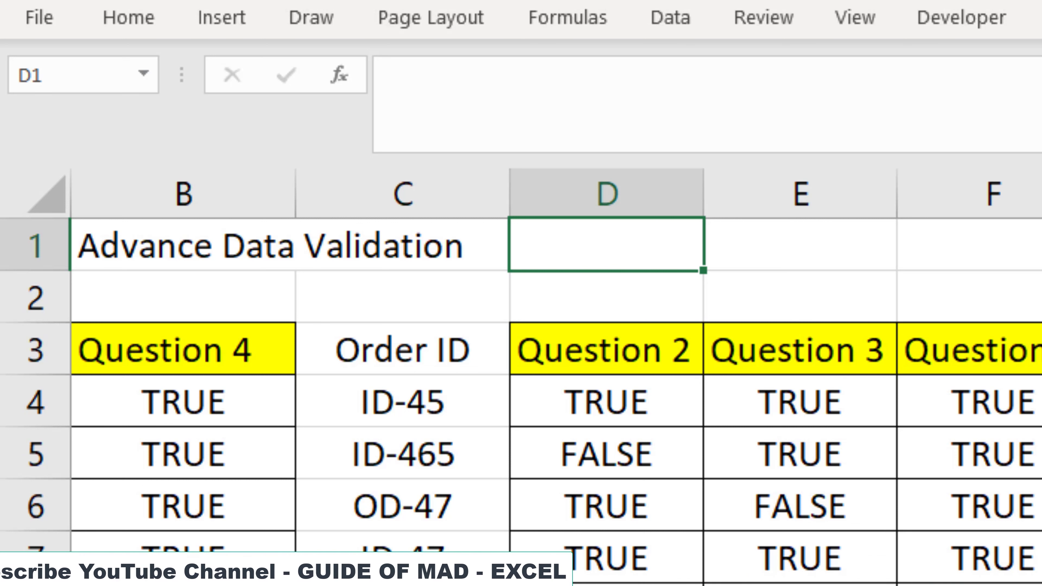
left_click(686, 33)
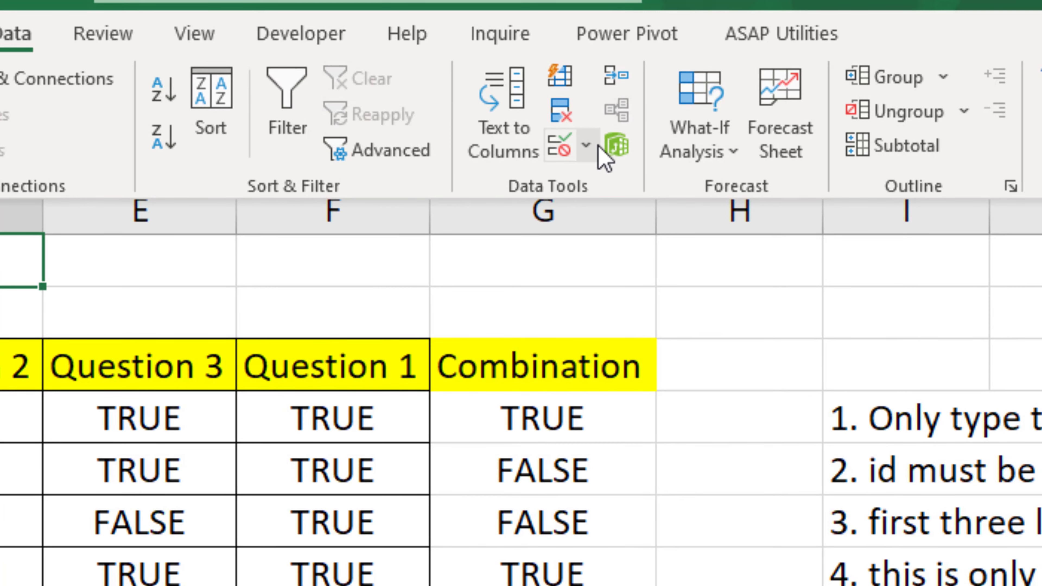
left_click(587, 145)
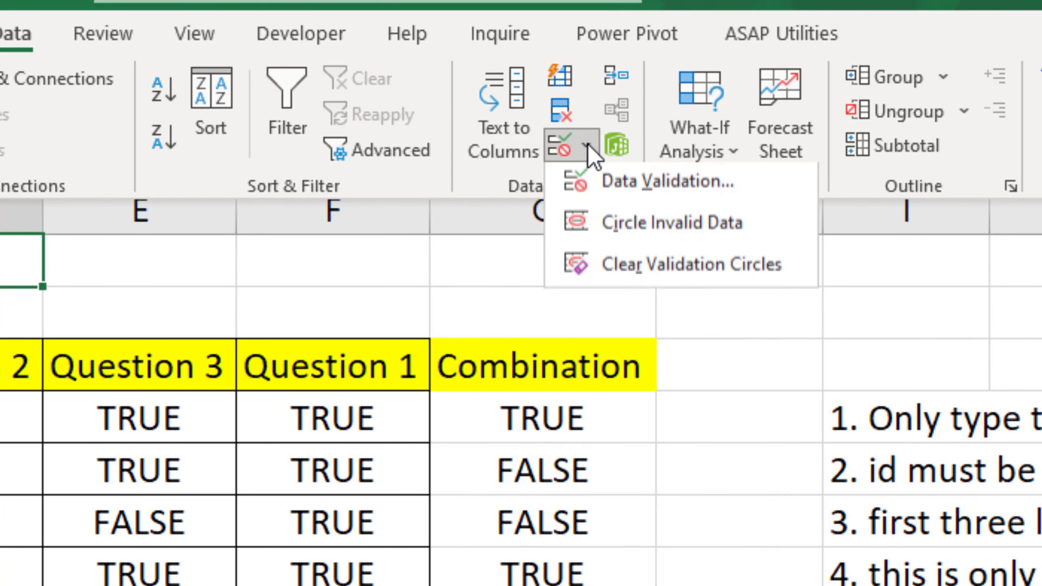
left_click(623, 185)
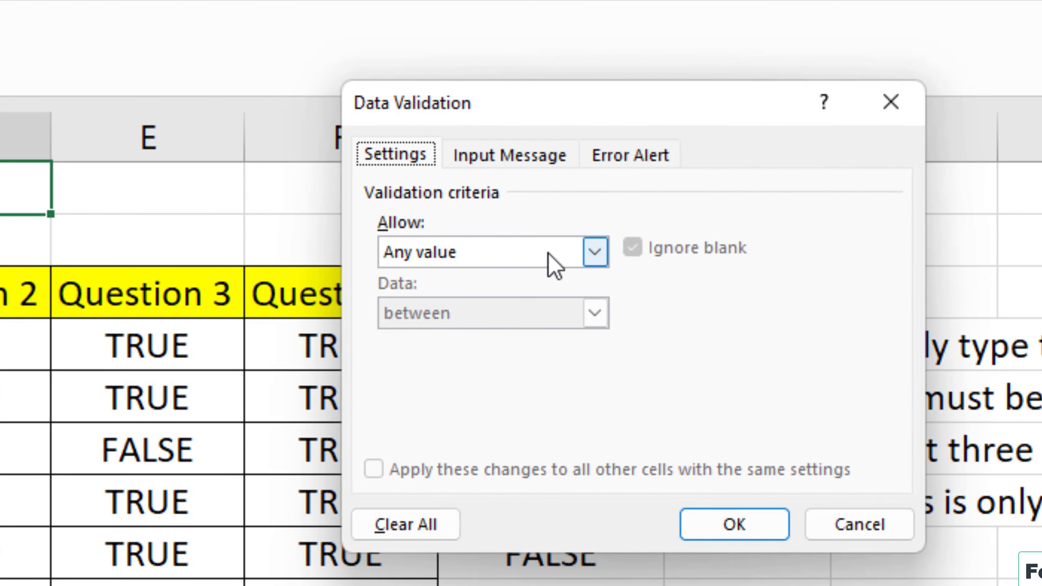
left_click(556, 260)
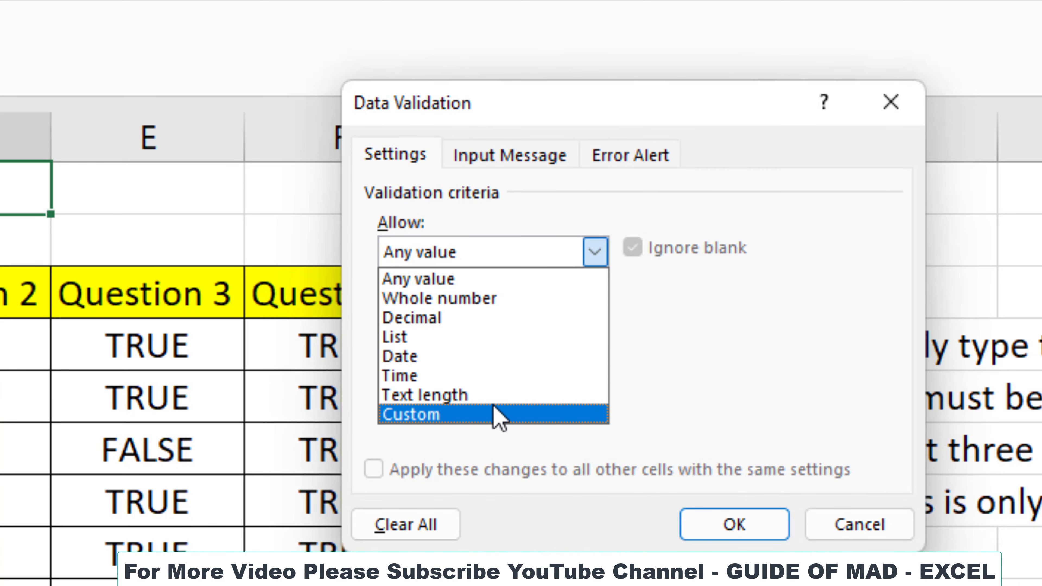
left_click(499, 416)
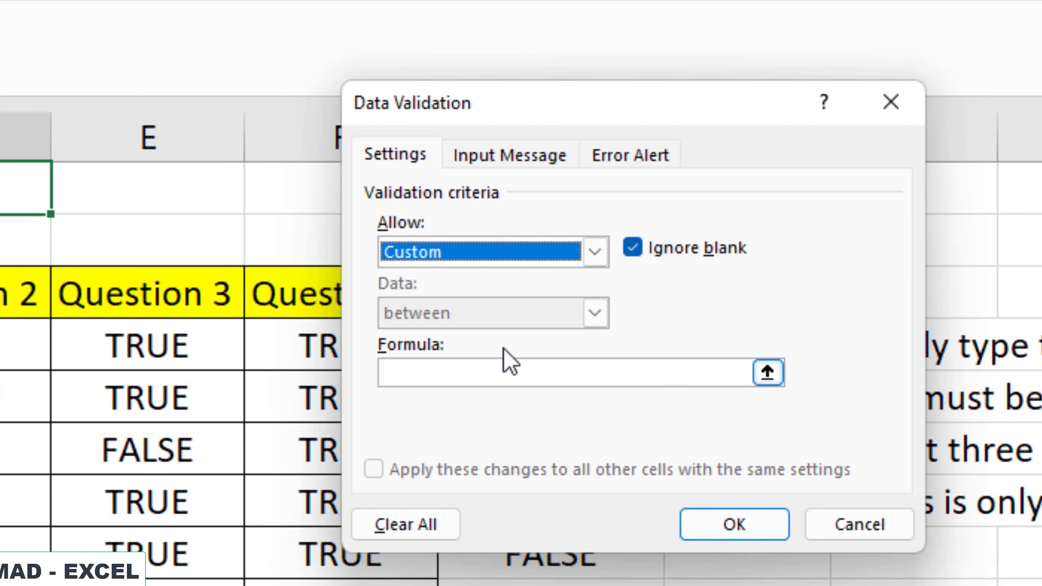
left_click(595, 256)
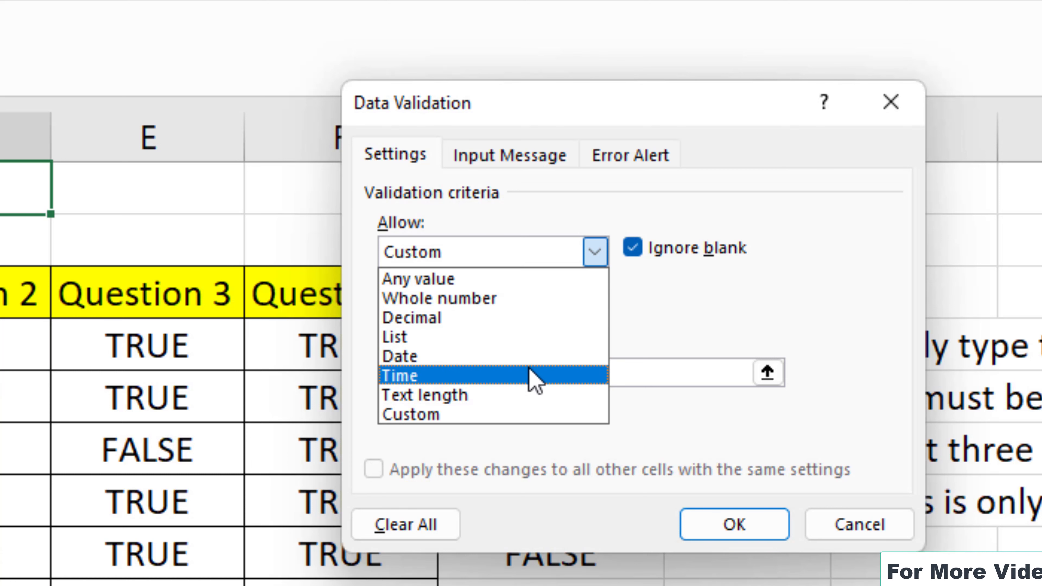
left_click(497, 415)
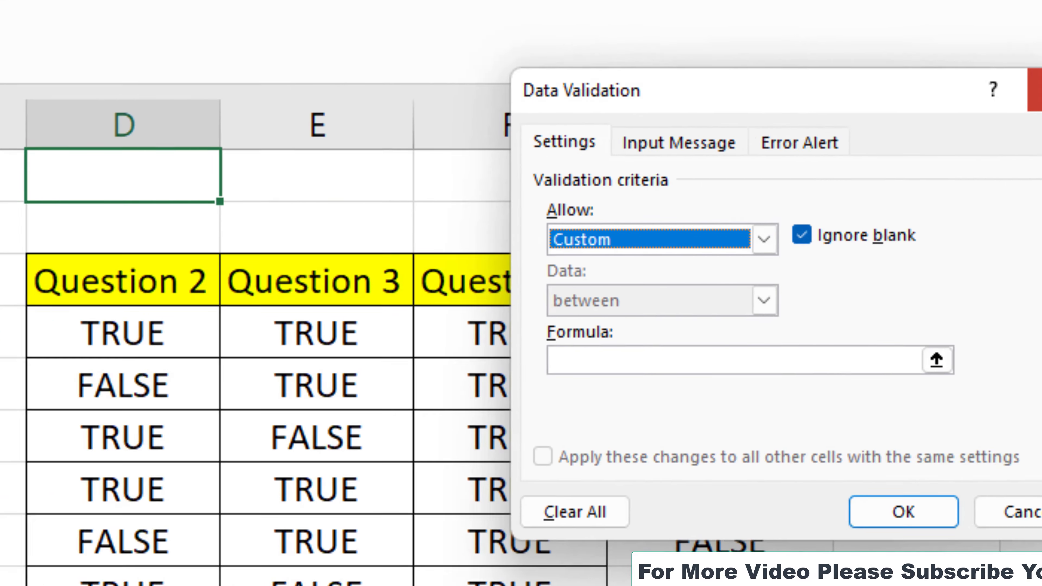
left_click(919, 116)
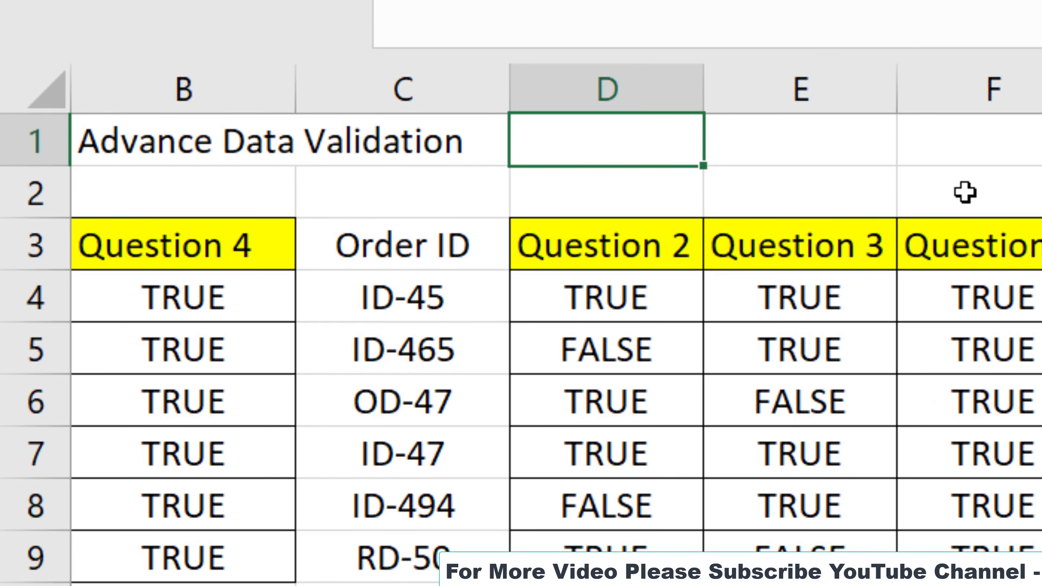
Select the Order ID cells C4:C9, then enter the sample ID-23 in F1.
left_click(212, 140)
left_click(719, 160)
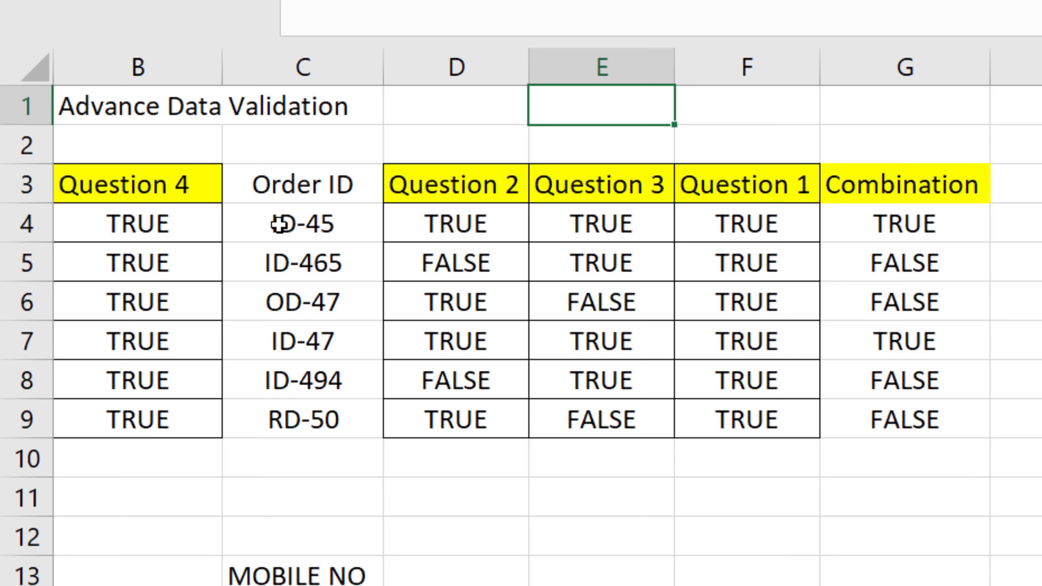
left_click(322, 200)
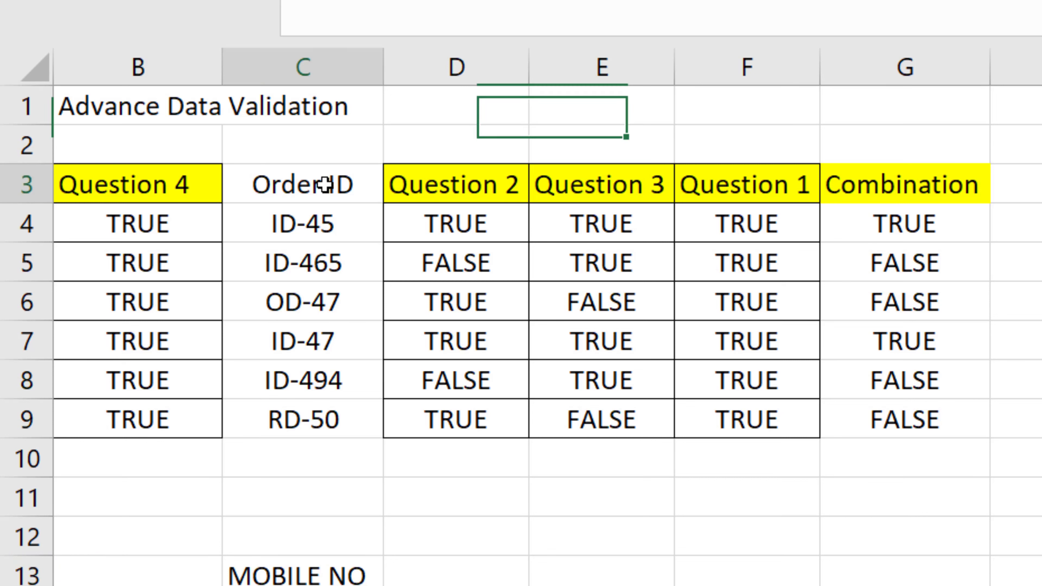
left_click_drag(319, 225, 320, 434)
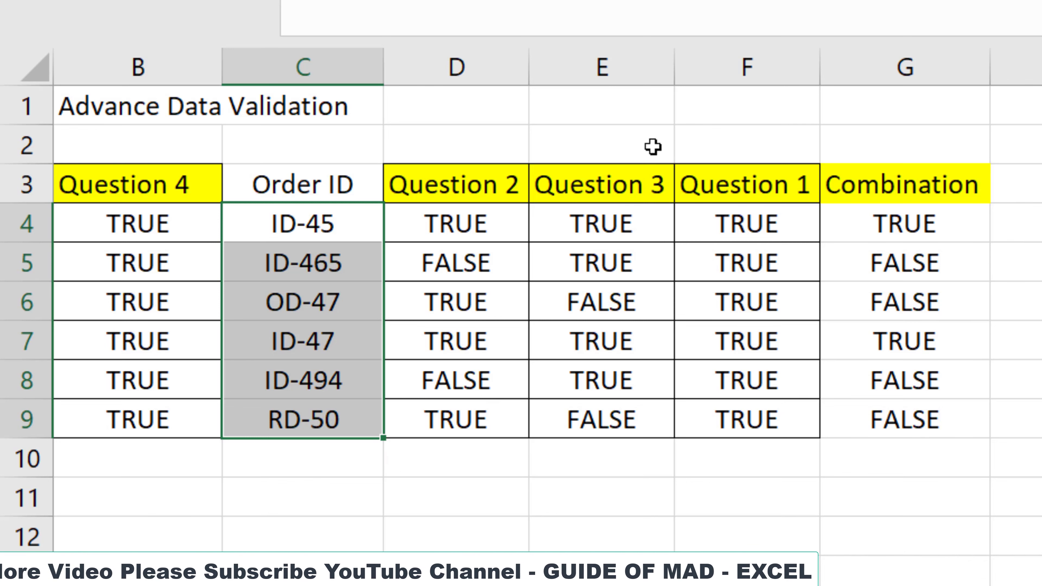
left_click(727, 110)
type("ID-23")
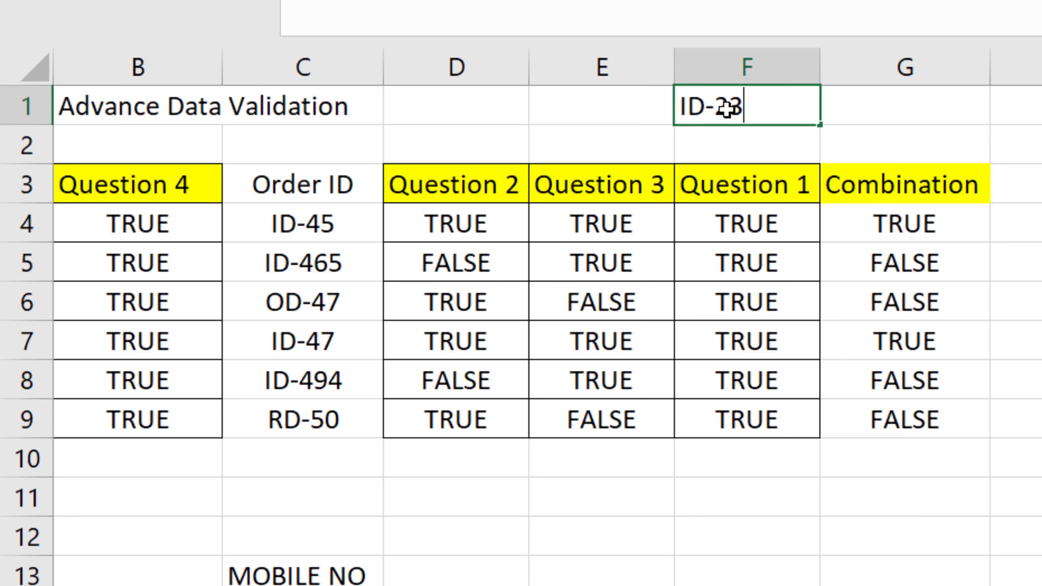
left_click(1026, 115)
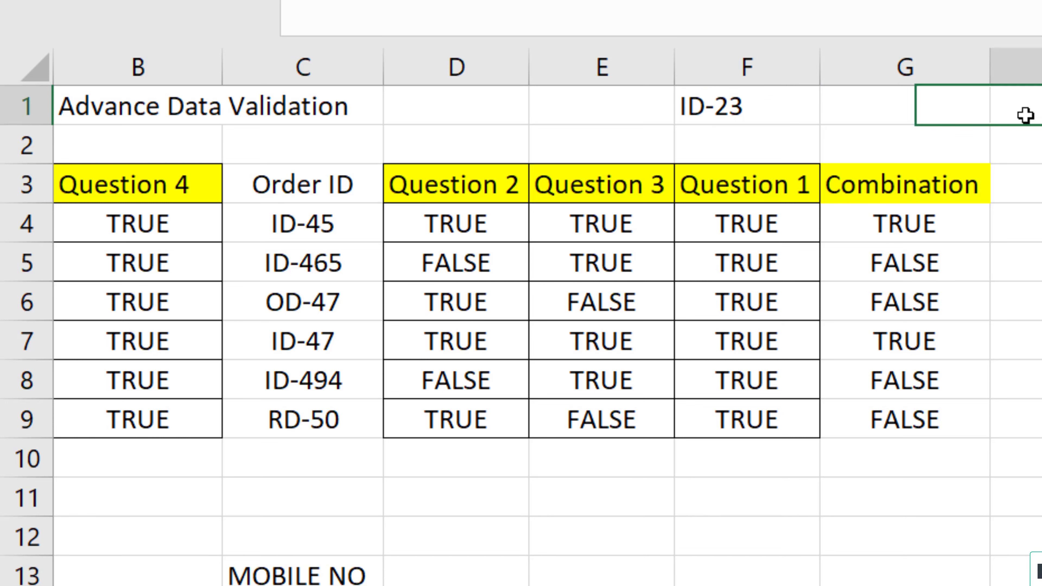
left_click(763, 120)
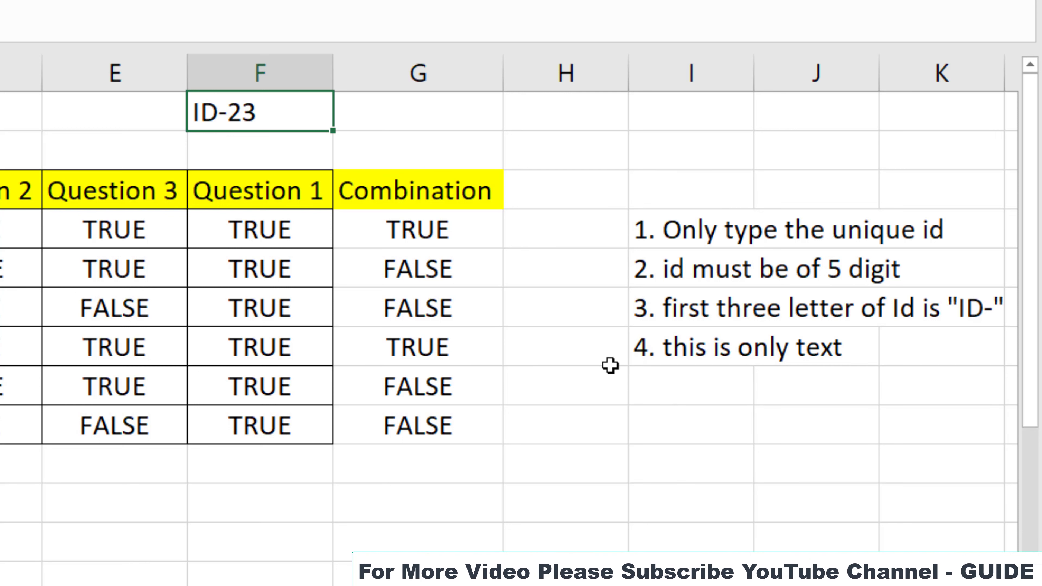
left_click(669, 242)
left_click(766, 518)
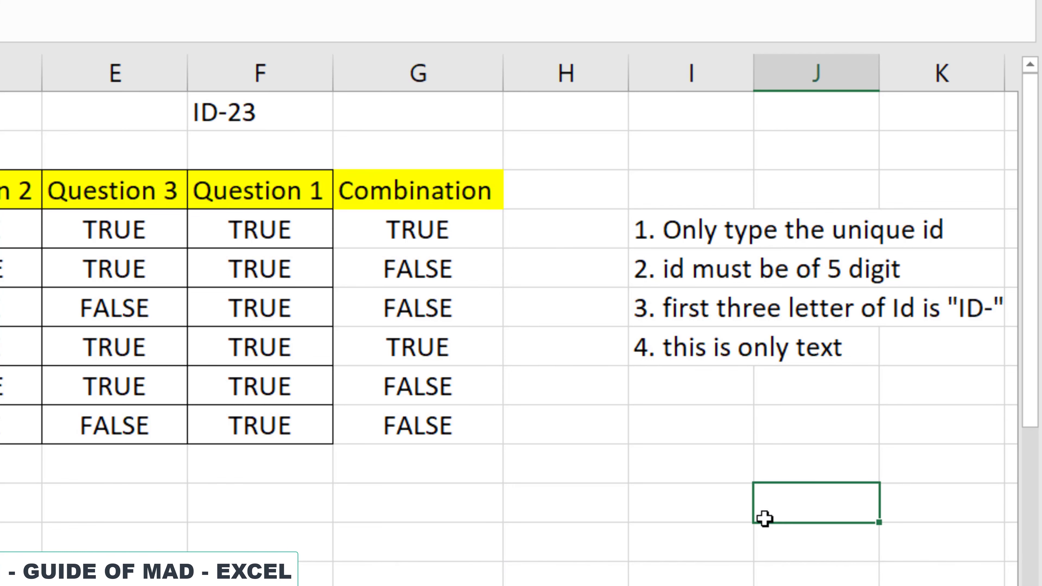
left_click(639, 282)
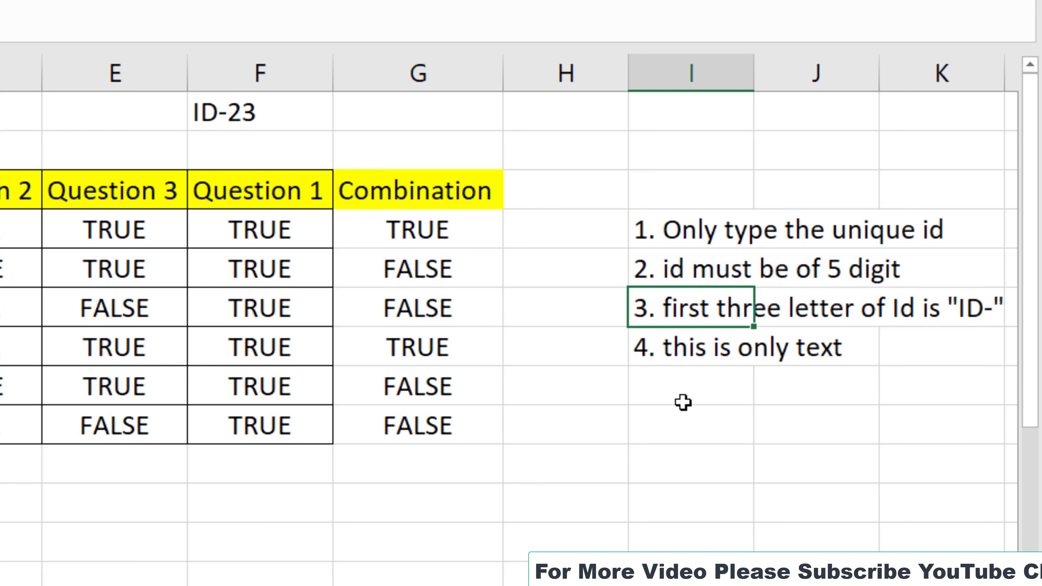
left_click(671, 358)
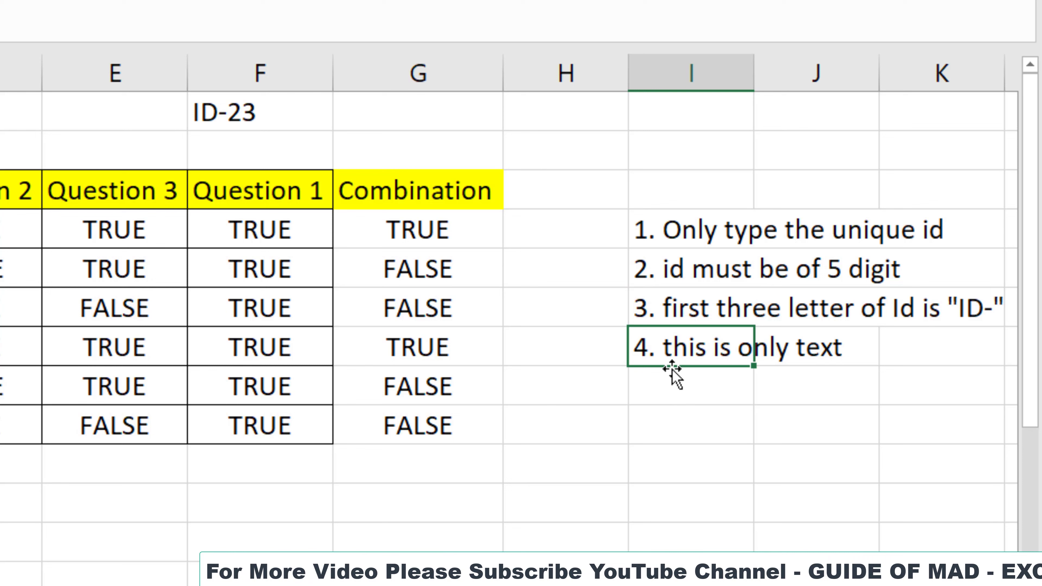
left_click(672, 391)
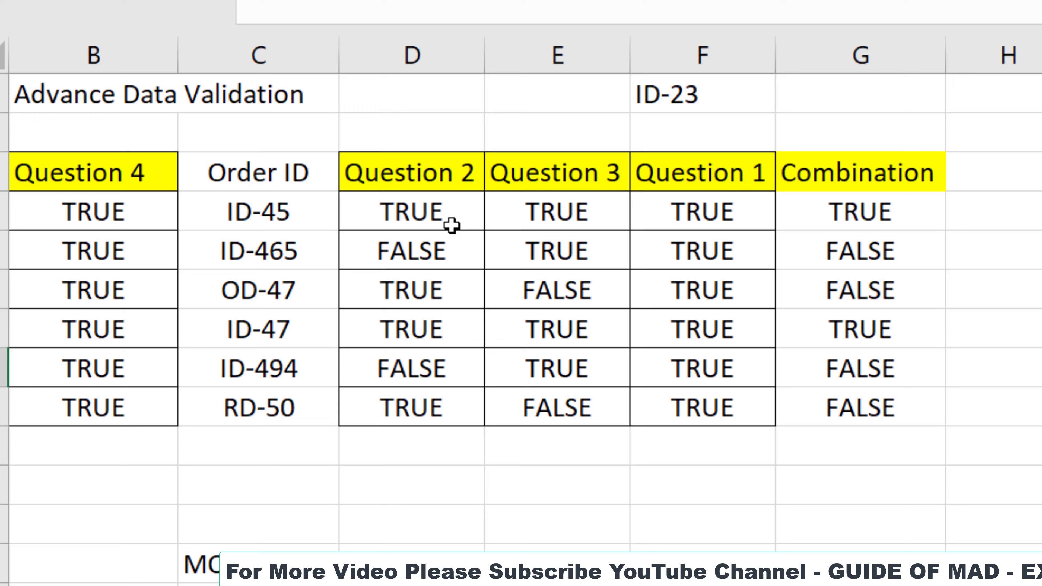
Open D4's Question 2 formula and trim it down to =LEN(C4).
left_click_drag(449, 226, 853, 406)
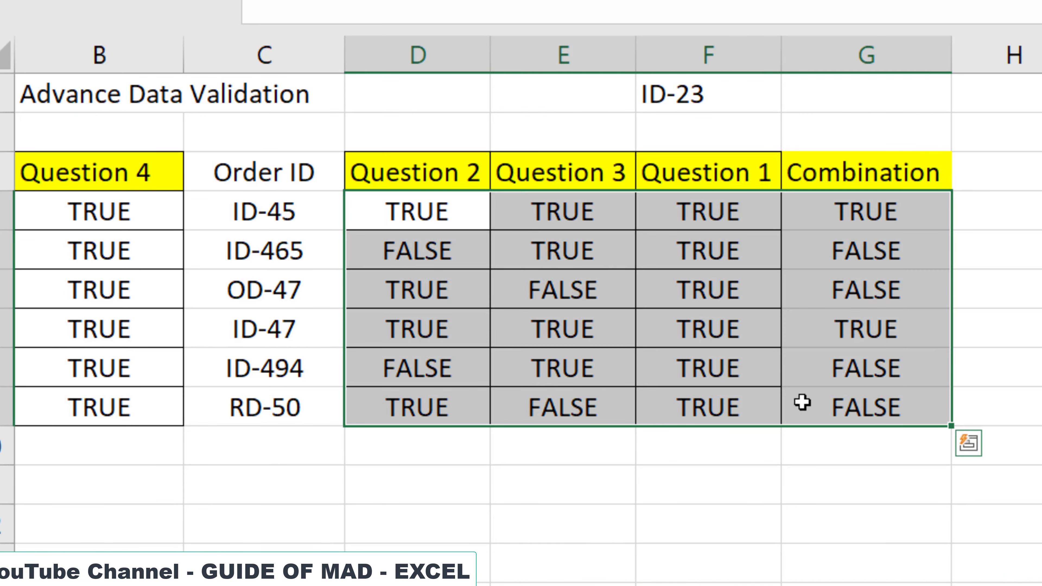
left_click(431, 216)
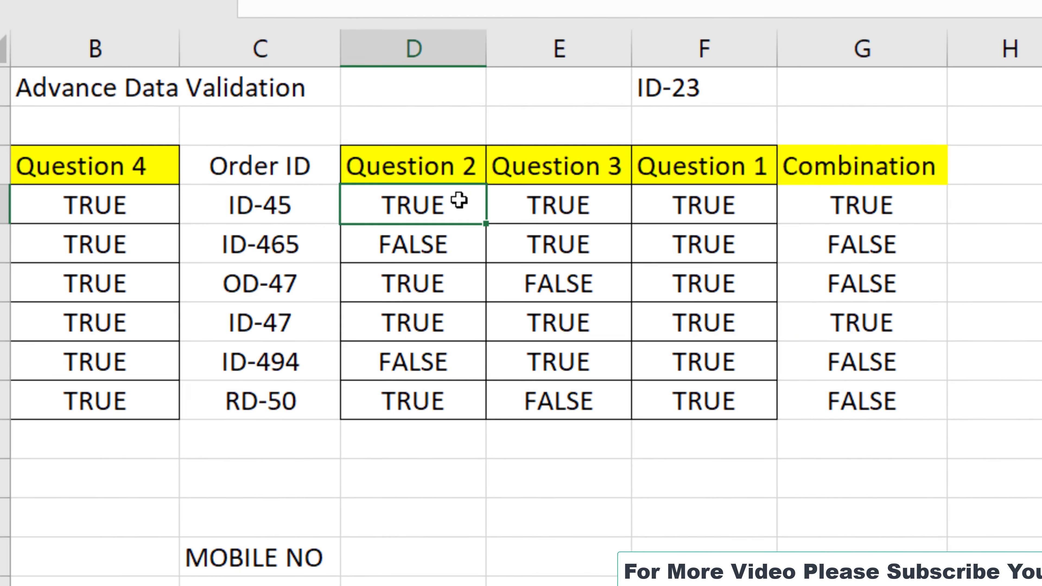
double_click(483, 203)
type("=LEN(C4)")
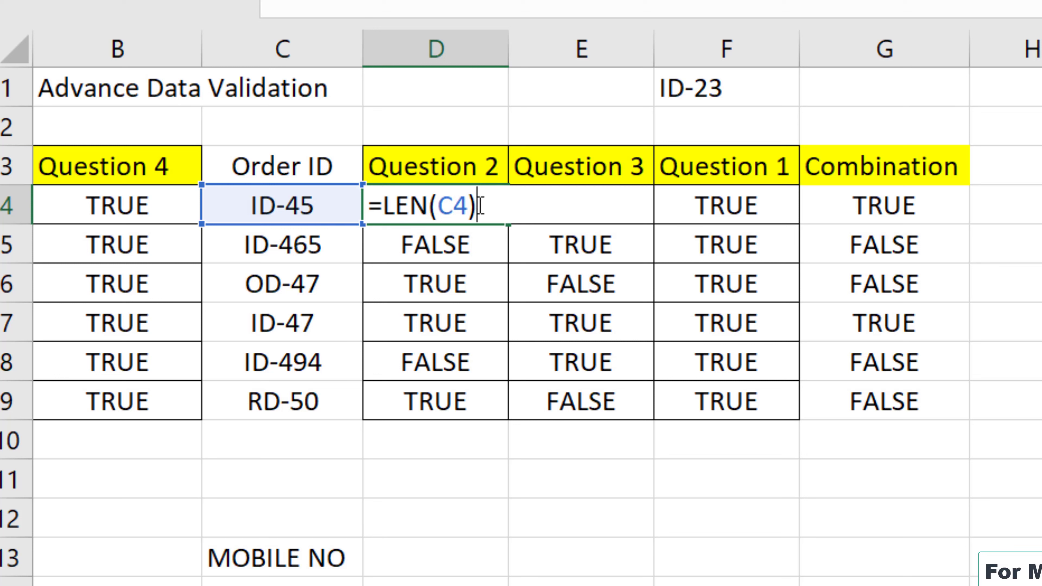
Rework D4's formula from =LEN(C4) into =LEN(C4)=5 so ID-45 shows TRUE.
key("Return")
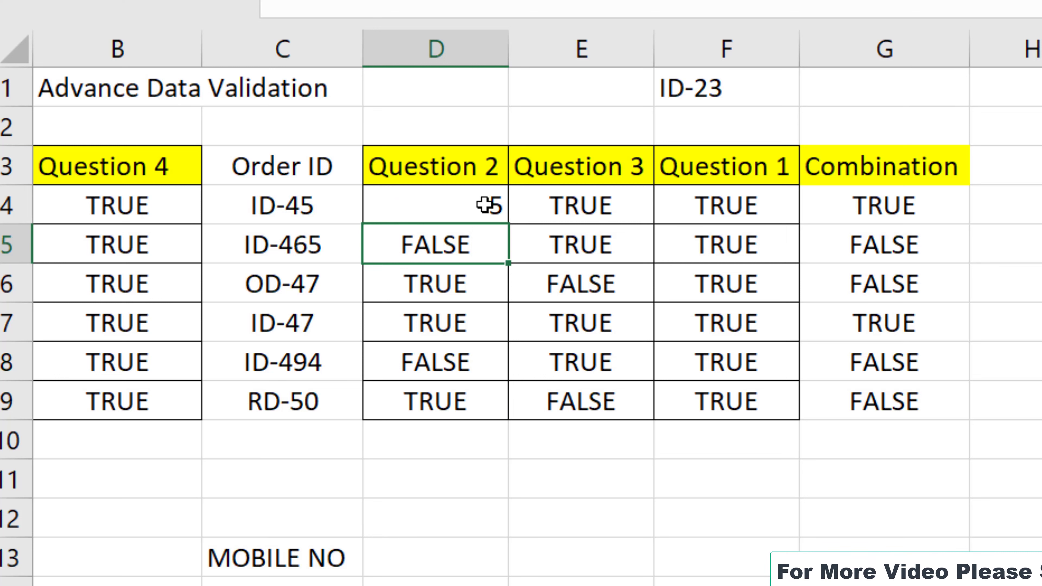
left_click(486, 204)
double_click(486, 205)
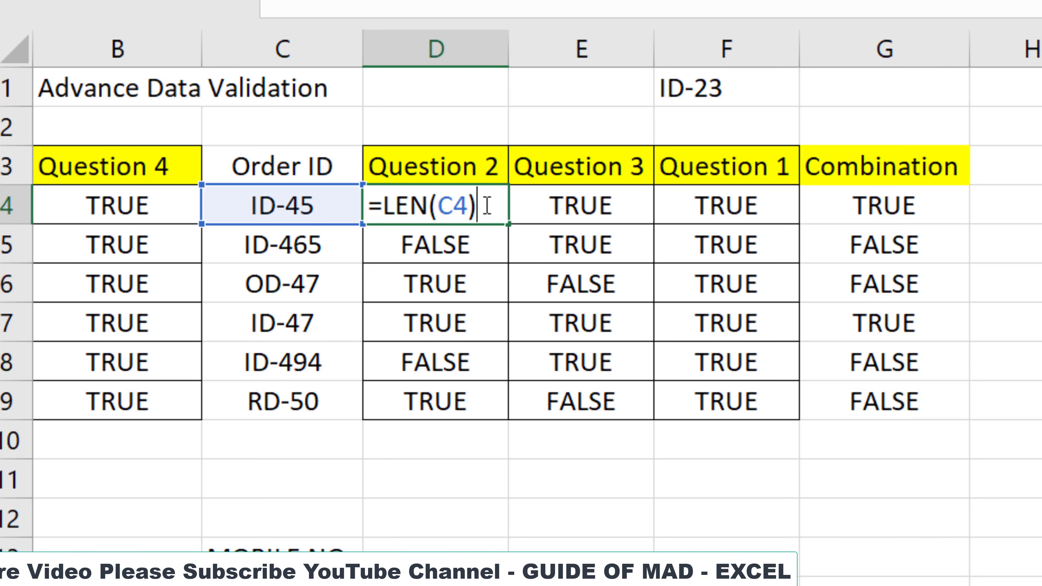
type("=5")
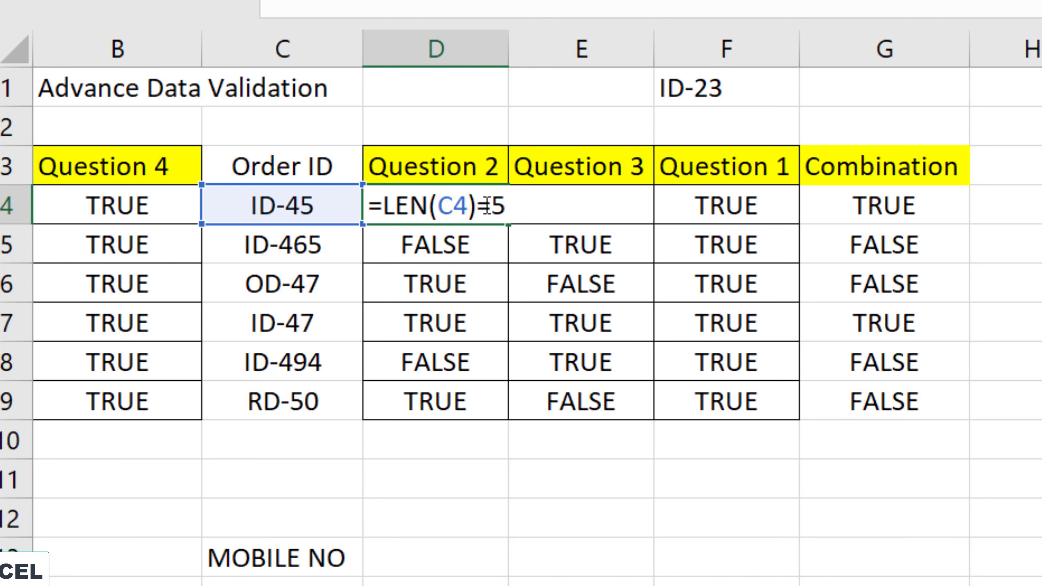
key("Return")
left_click(485, 205)
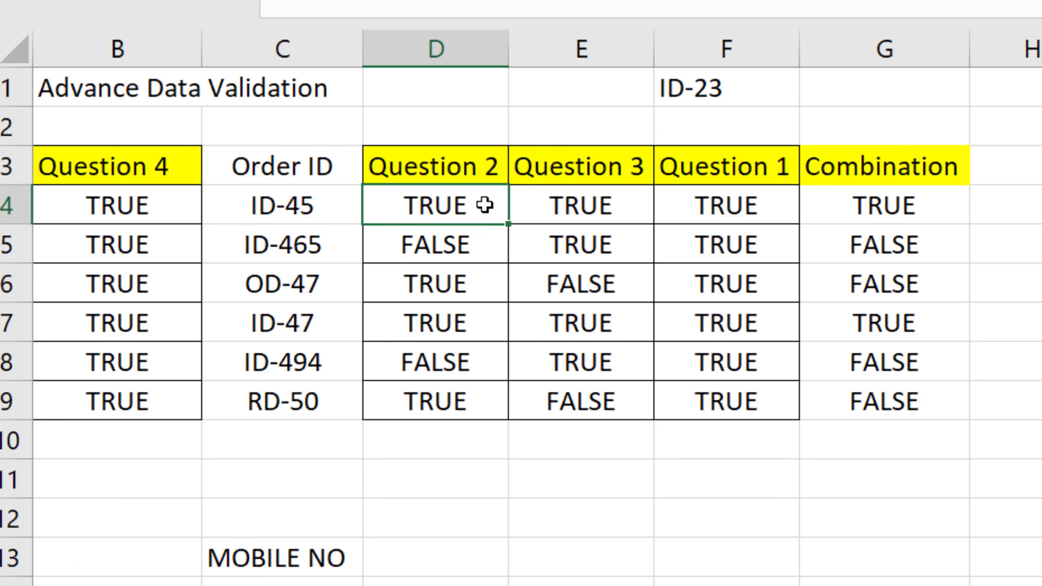
double_click(485, 205)
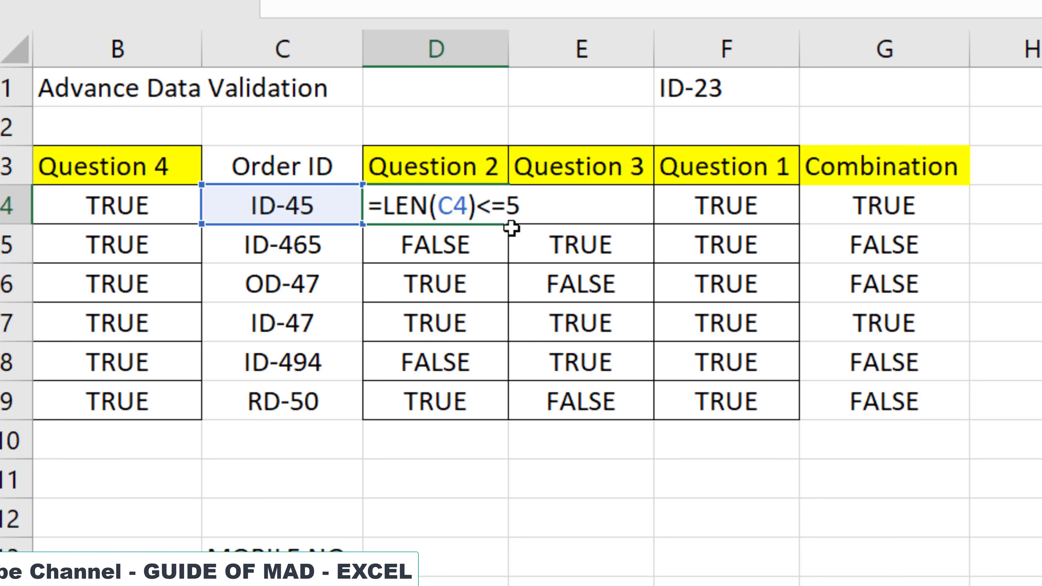
key("Left")
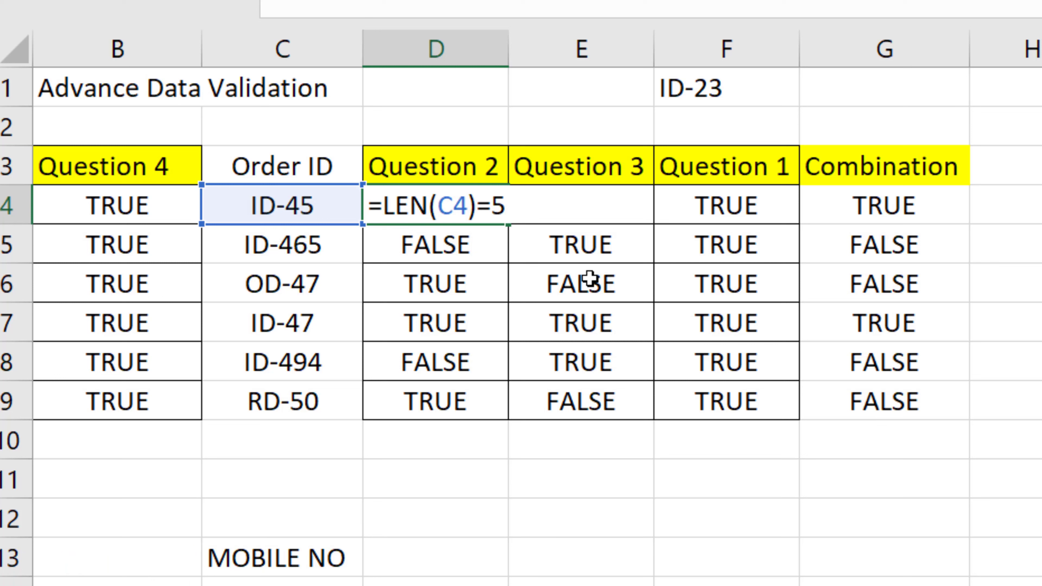
key("Return")
key("Up")
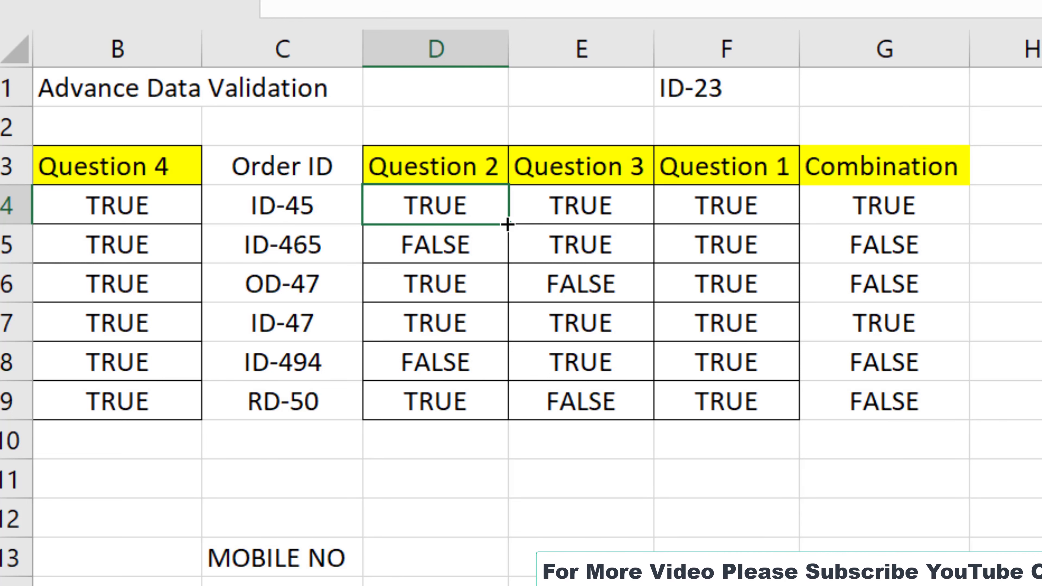
left_click(566, 205)
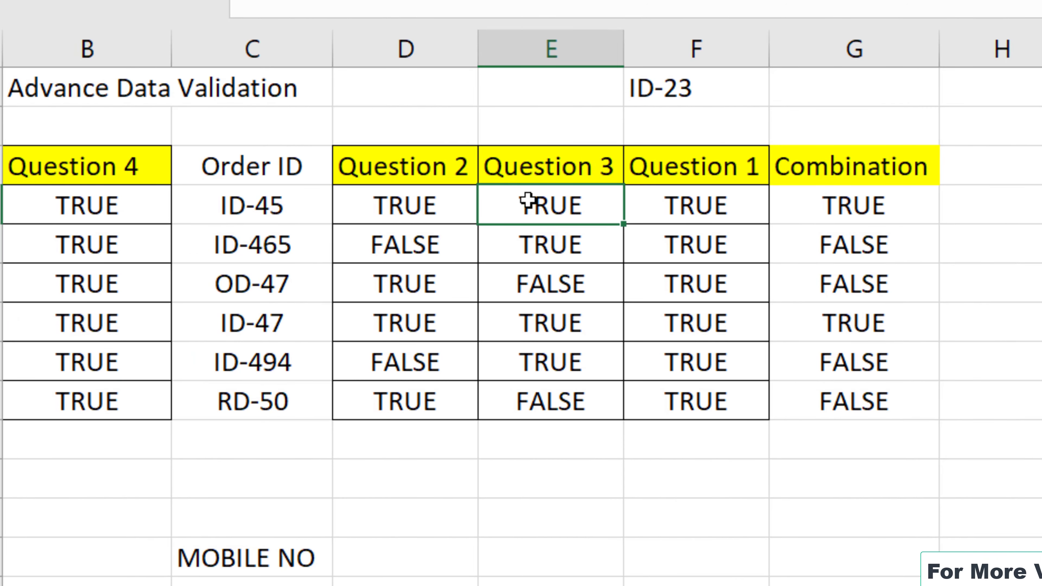
double_click(528, 201)
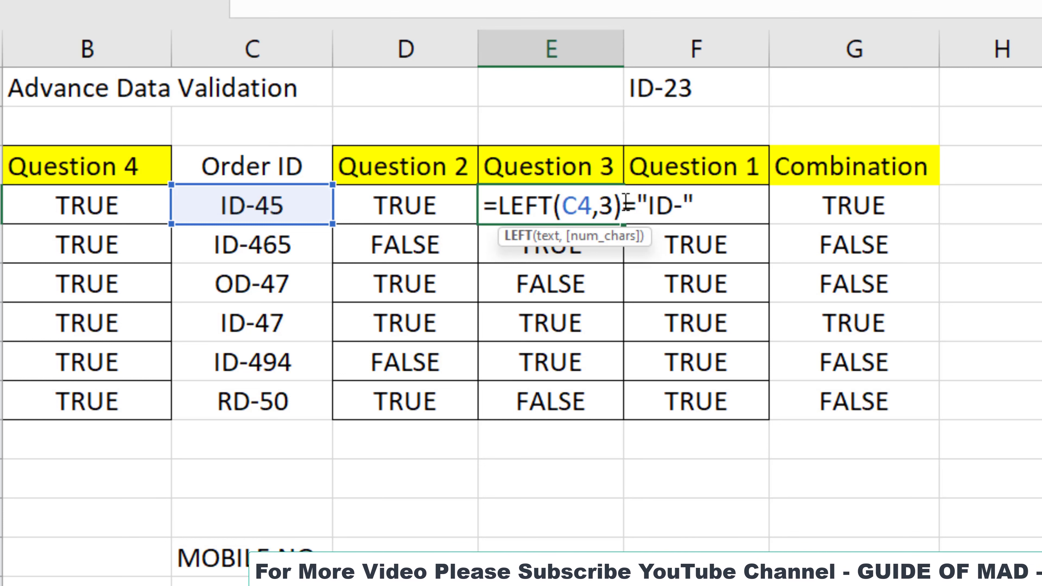
left_click_drag(624, 204, 499, 205)
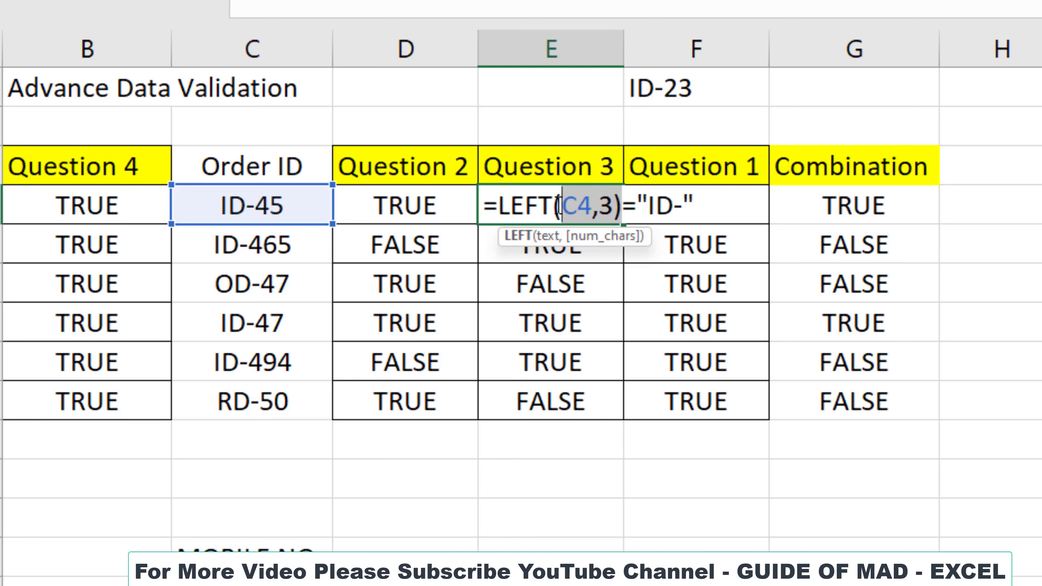
left_click(530, 207)
left_click(556, 238)
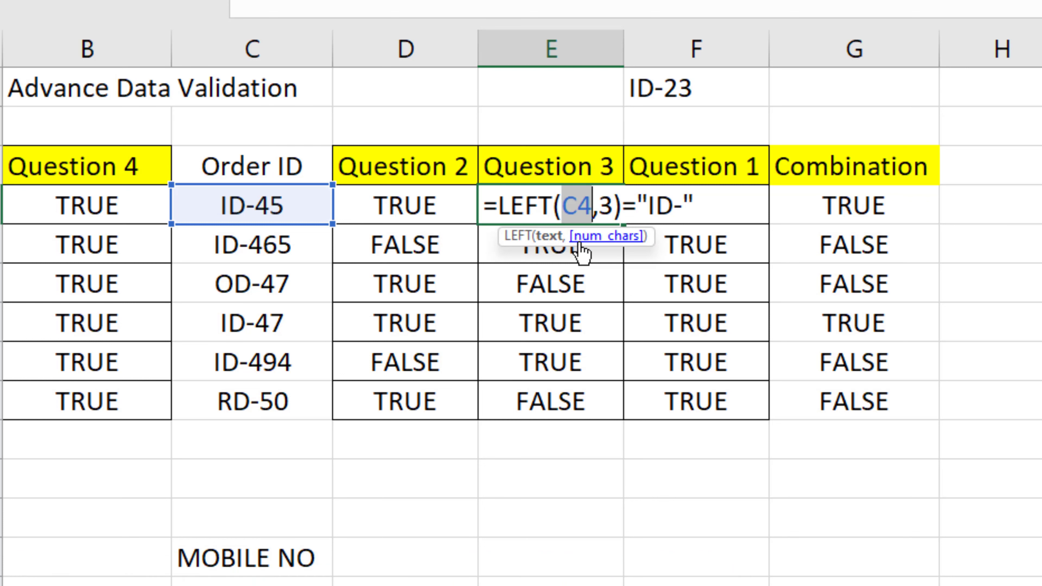
left_click(588, 237)
left_click(558, 239)
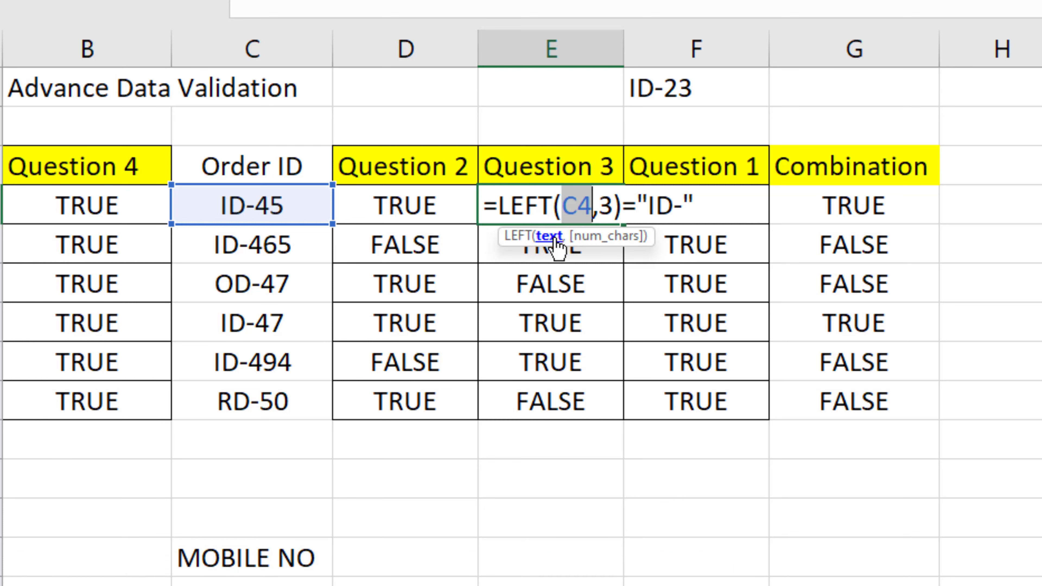
left_click(593, 237)
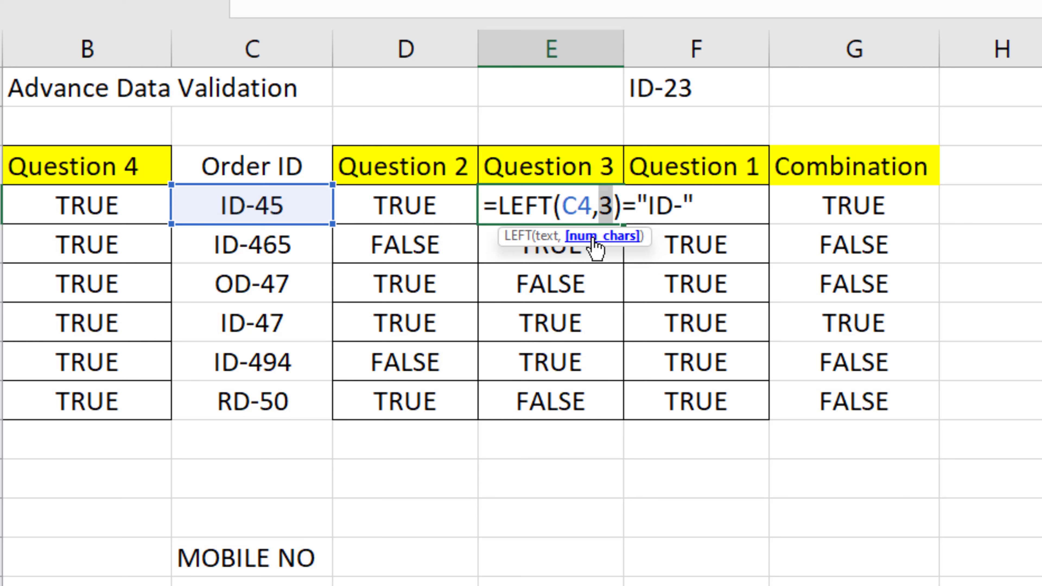
left_click(626, 208)
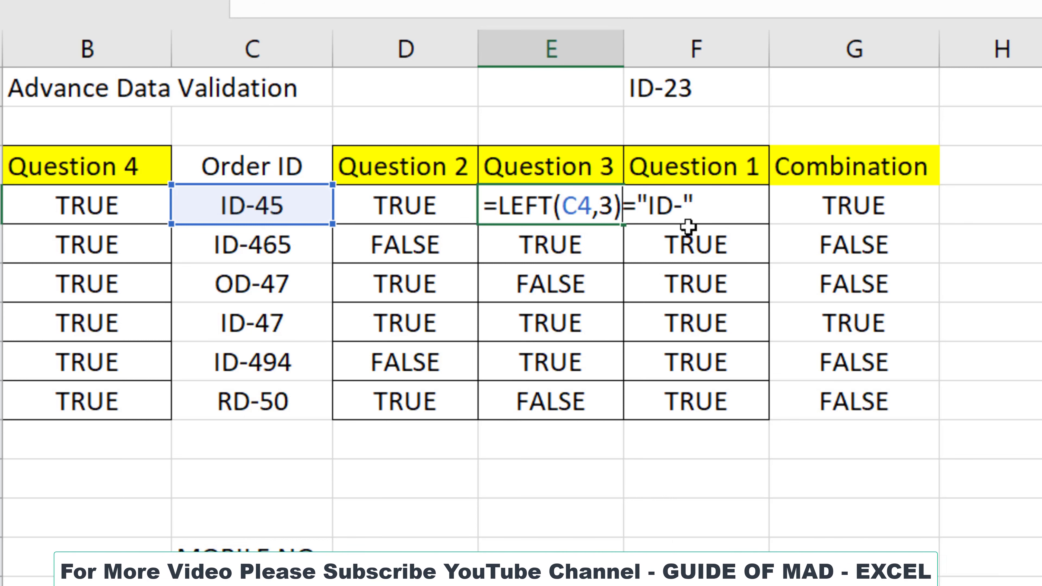
key("Return")
left_click(607, 209)
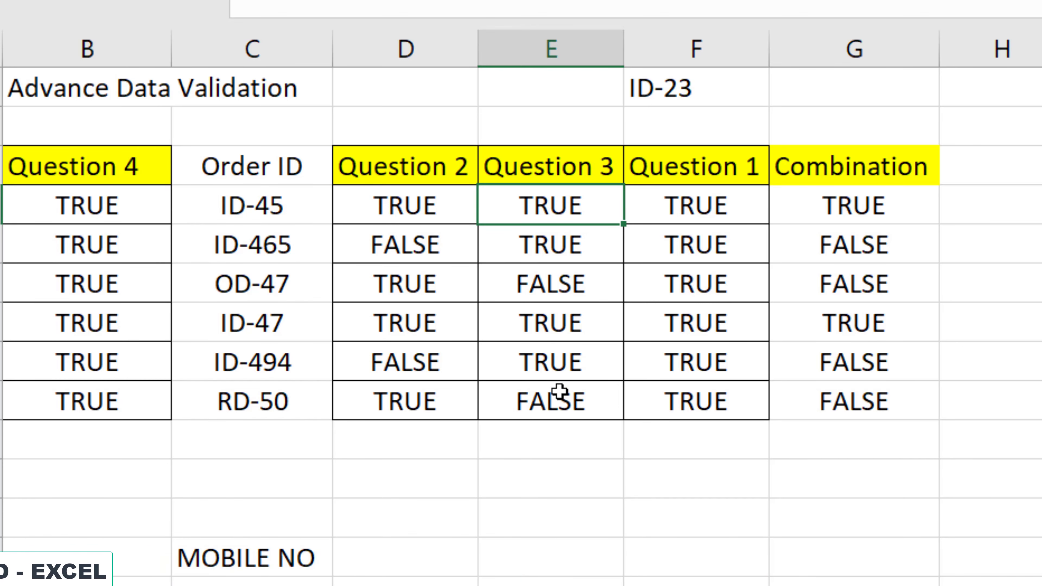
scroll(610, 315, "right", 3)
scroll(703, 274, "right", 2)
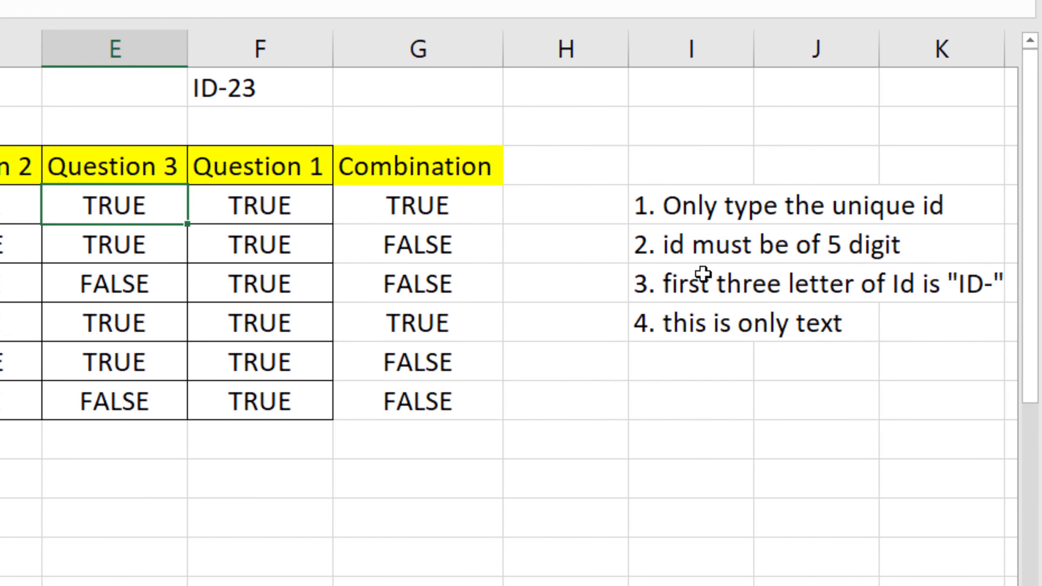
left_click(669, 212)
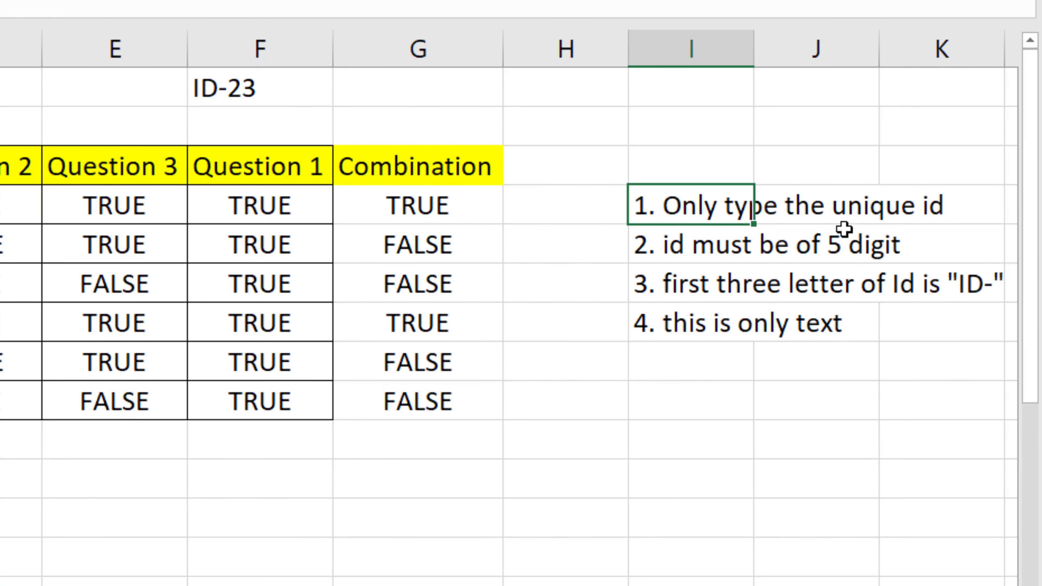
scroll(626, 207, "left", 2)
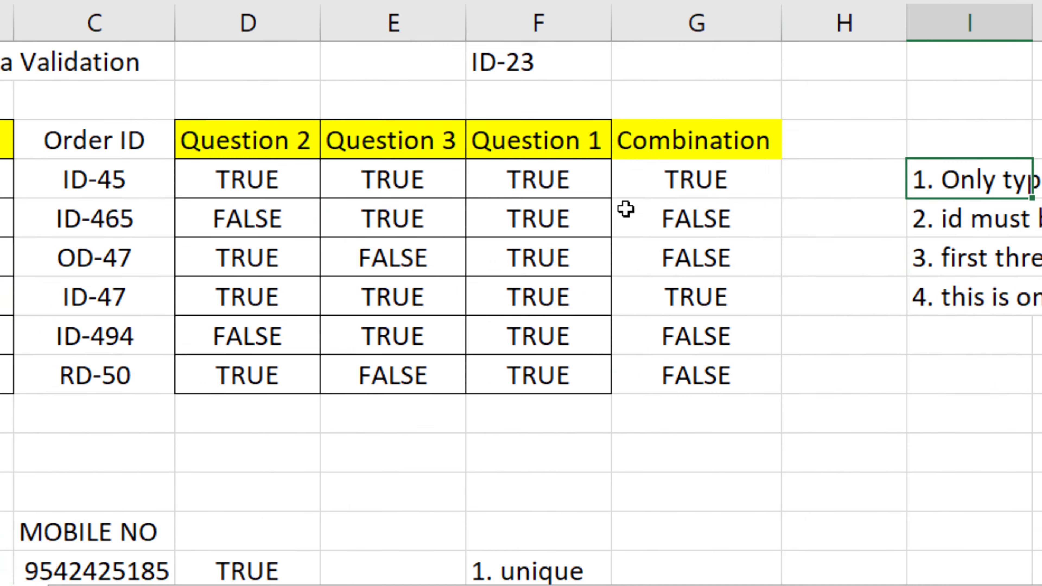
scroll(757, 170, "left", 1)
left_click(757, 171)
Drop the =1 from F4's =COUNTIF($C$4:$C$9,C4) formula and fill it down to F9.
double_click(756, 171)
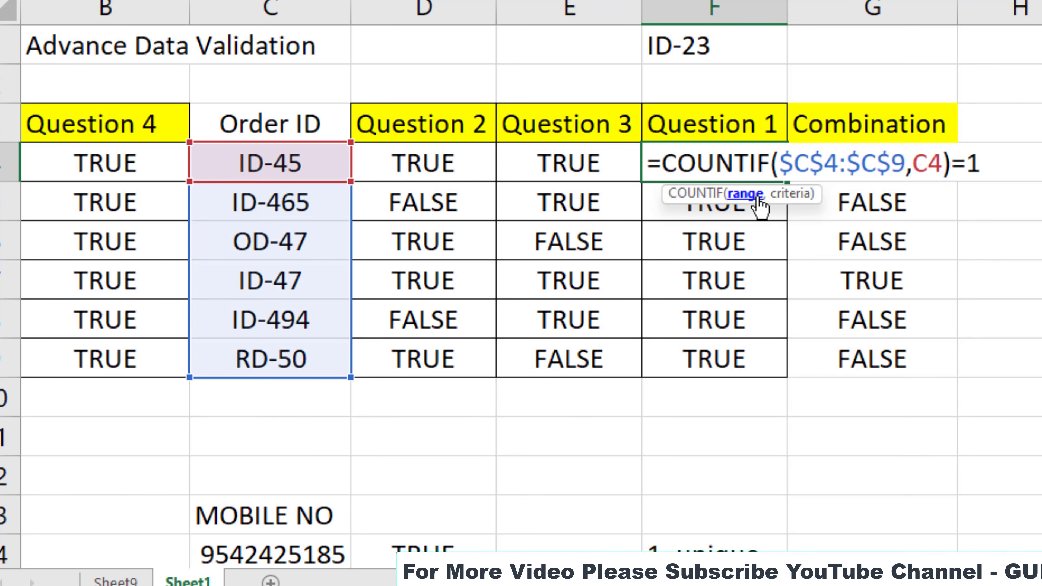
left_click(749, 194)
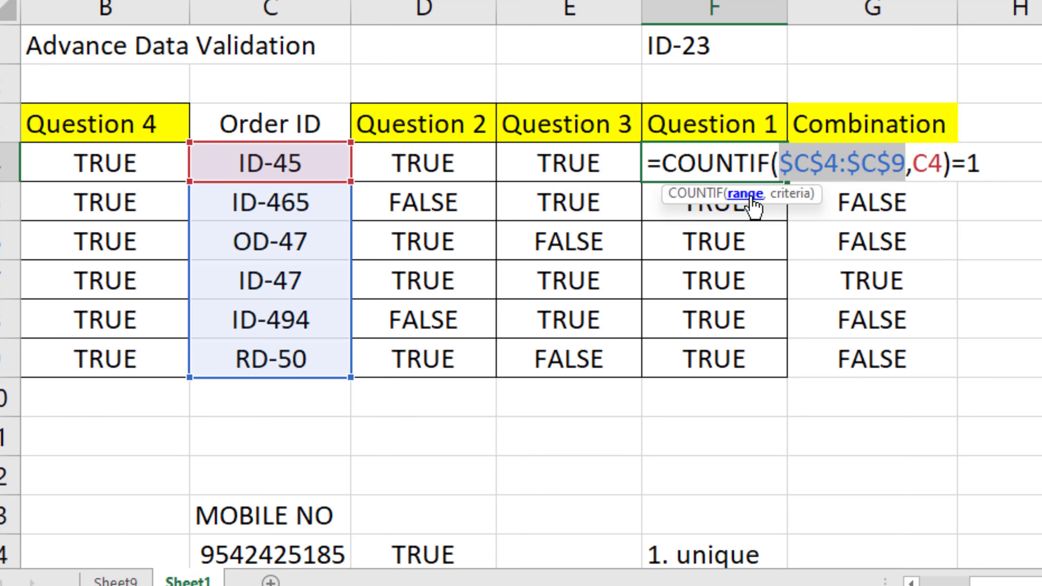
left_click(790, 194)
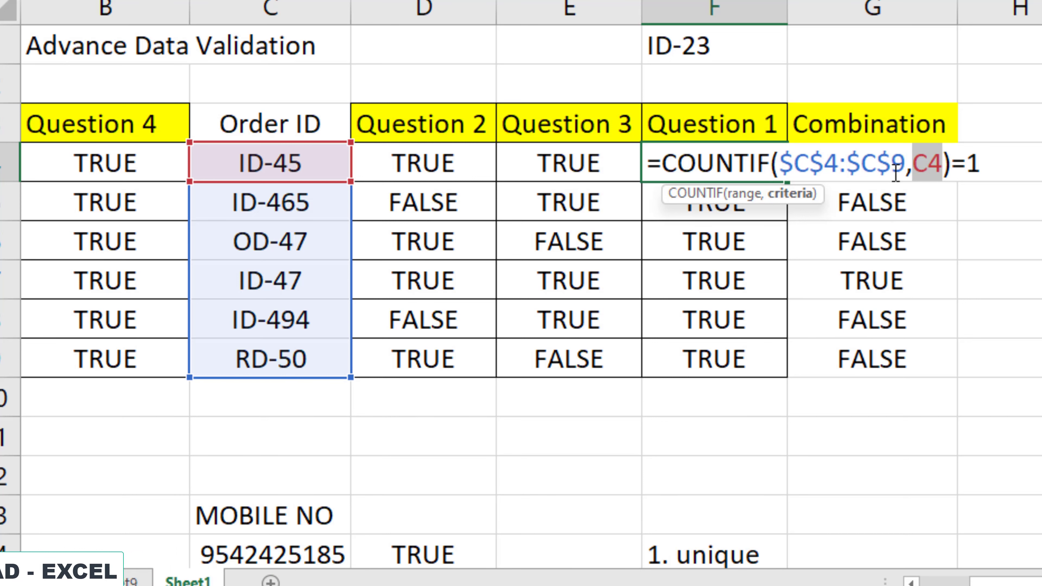
left_click(983, 166)
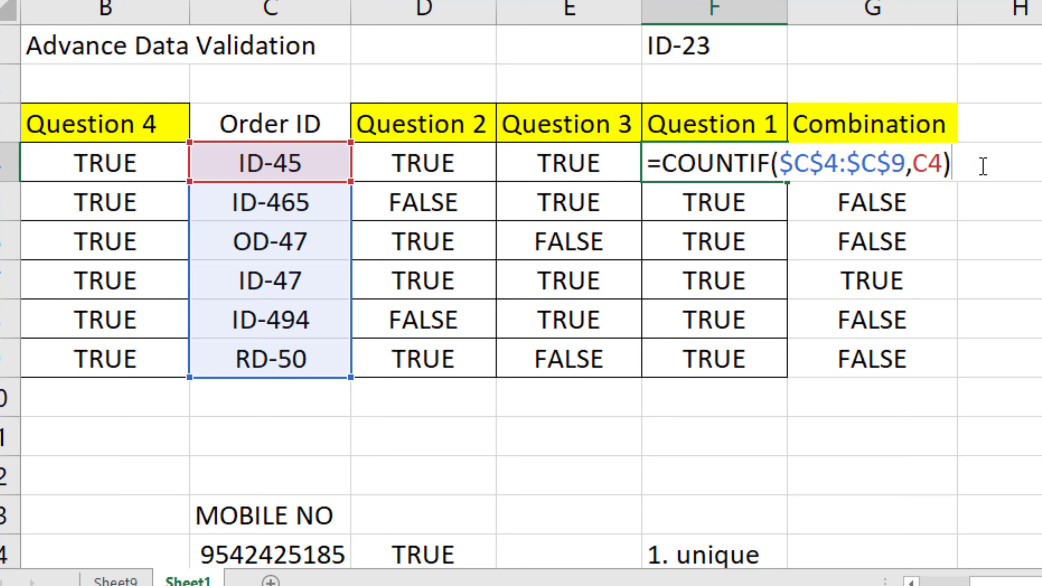
key("Return")
key("Up")
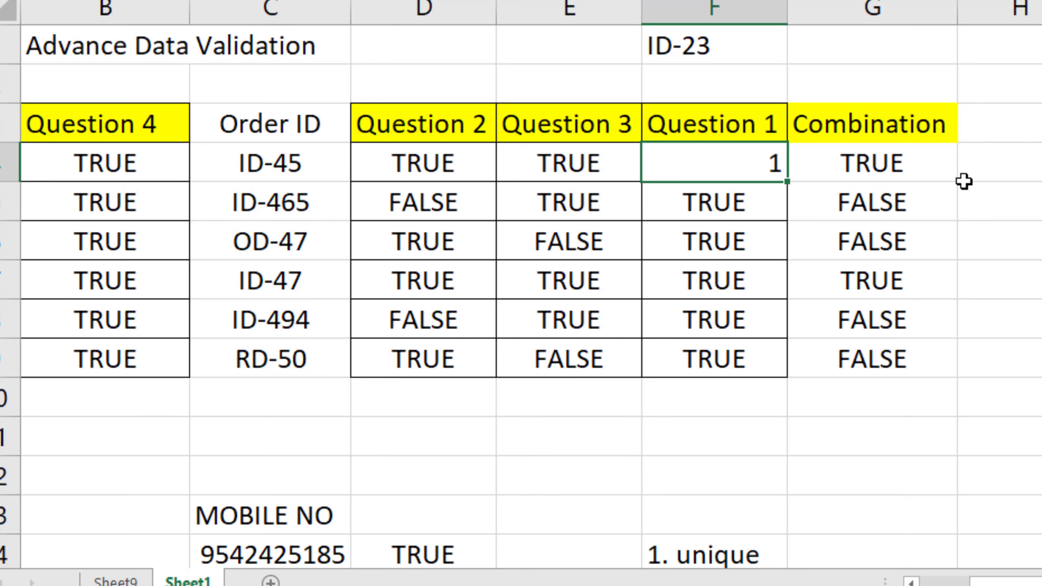
double_click(789, 186)
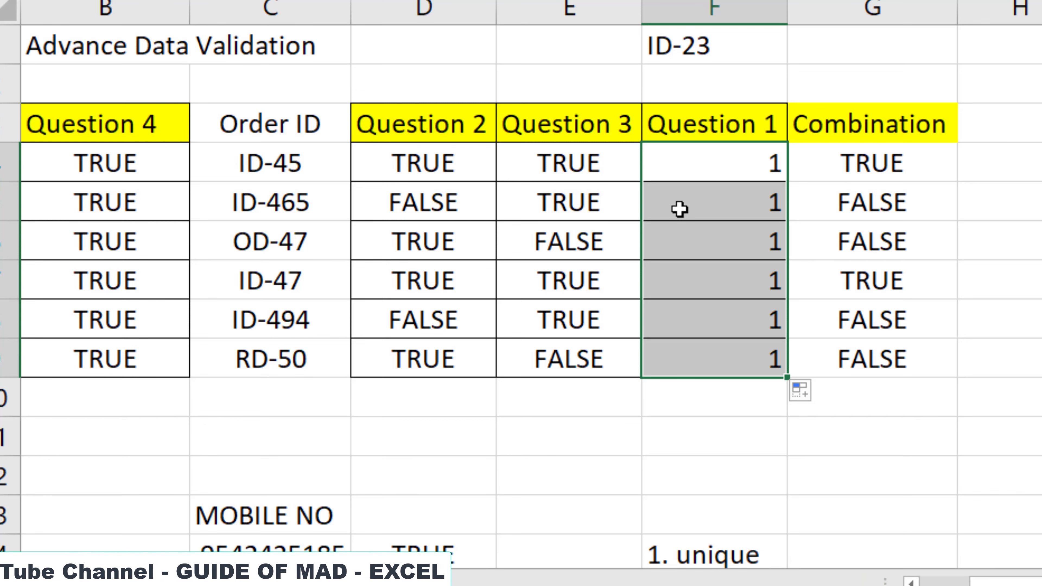
left_click(284, 271)
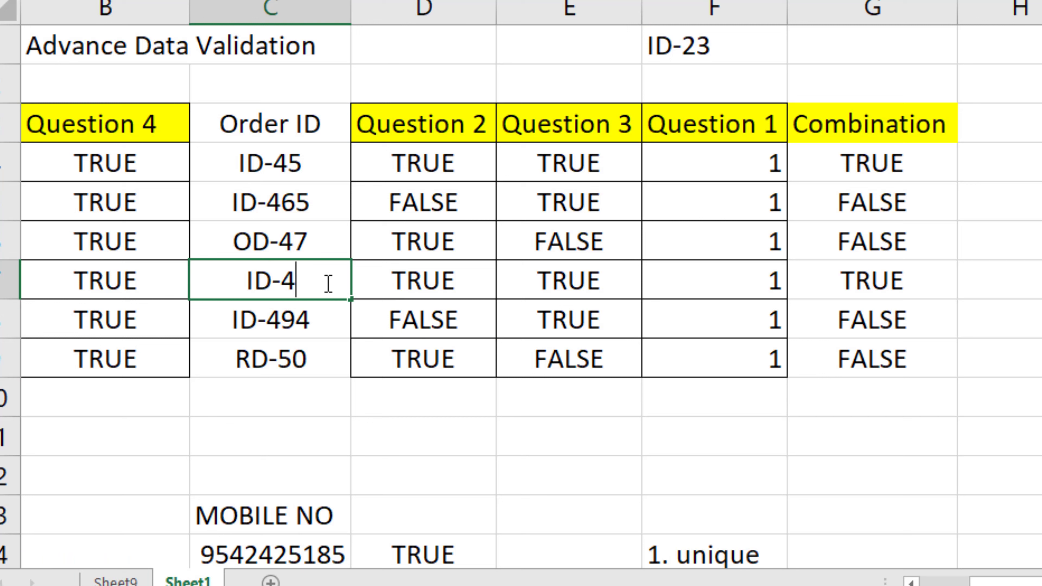
type("5")
Cancel the rejected duplicate entry in C7 and select the Order ID cells.
key("Return")
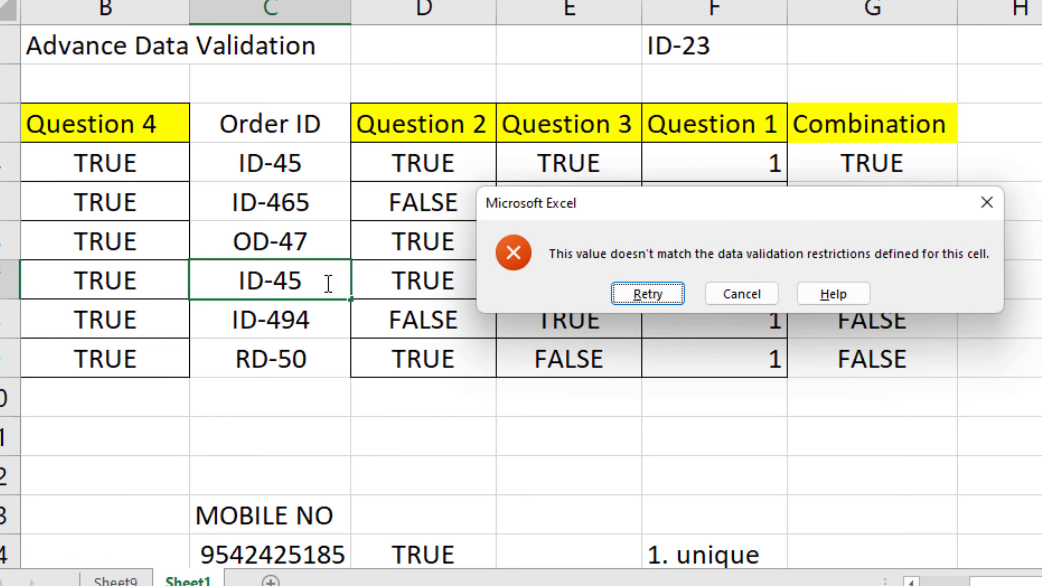
left_click(988, 205)
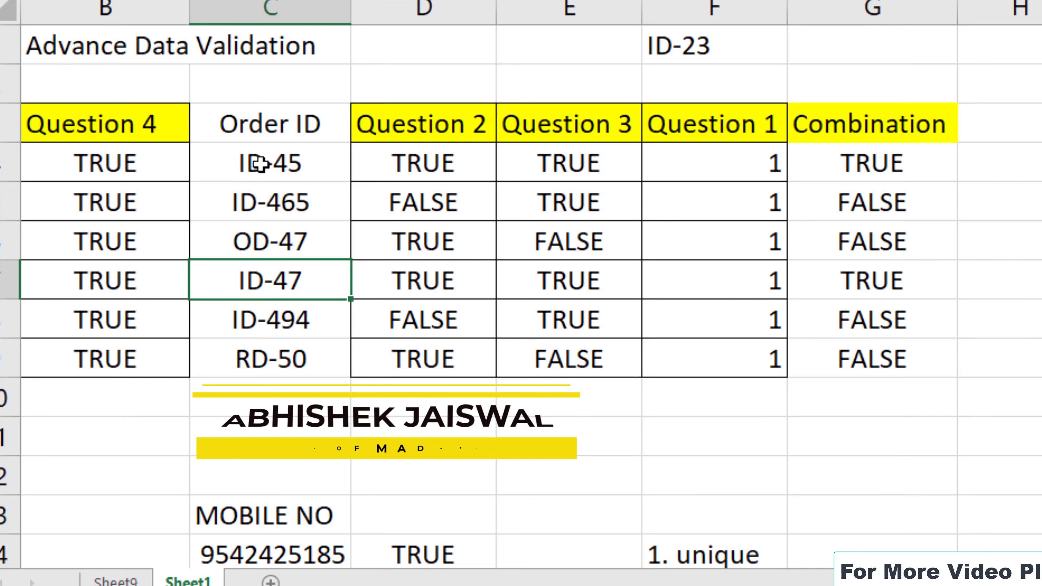
mouse_move(256, 163)
left_mouse_down()
mouse_move(256, 281)
mouse_move(275, 379)
left_mouse_up()
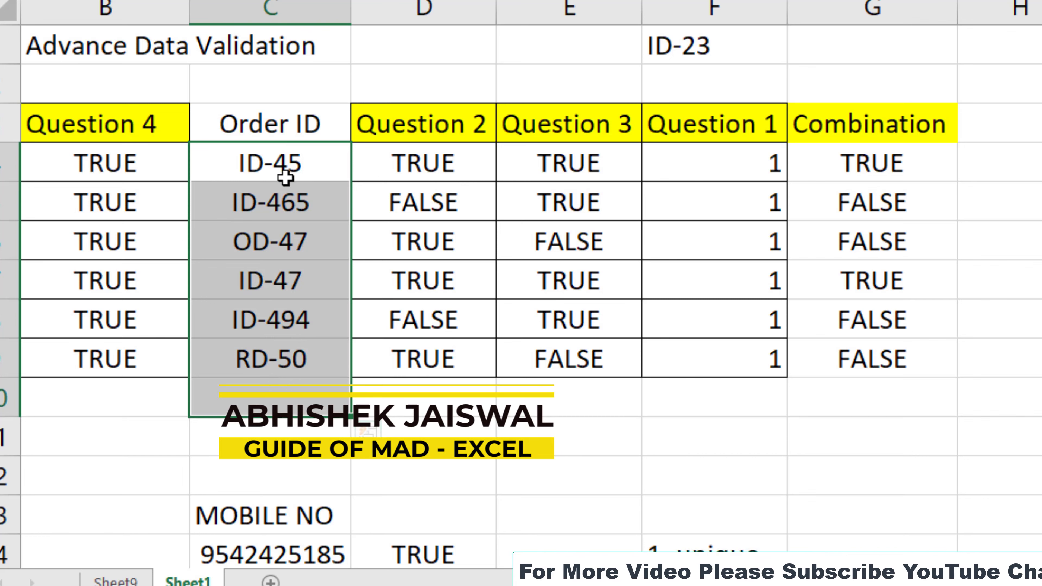
left_click_drag(289, 168, 292, 355)
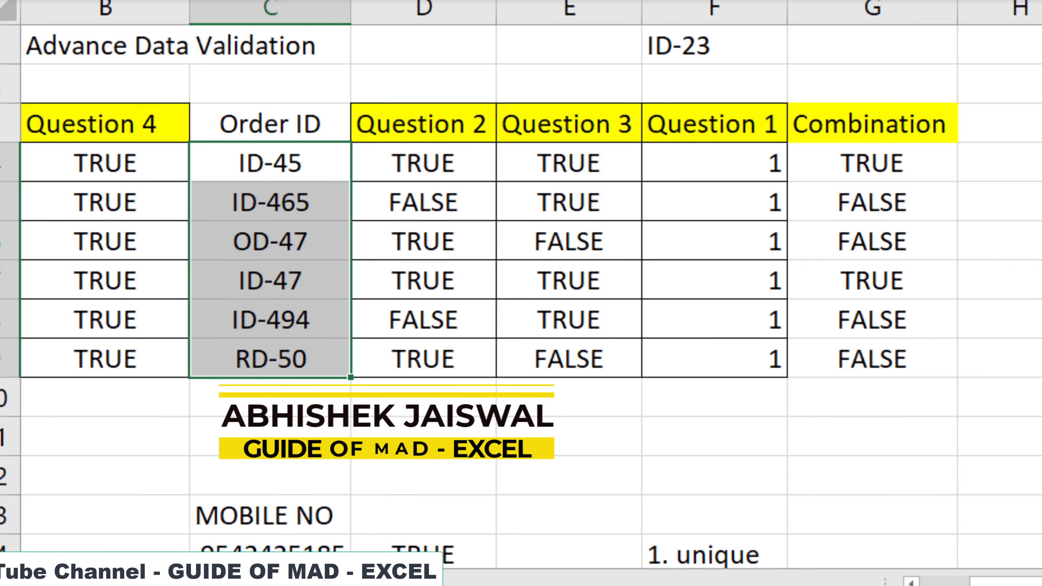
Clear All validation settings on the selected Order IDs, resetting them to Any value.
left_click(966, 7)
left_click(903, 4)
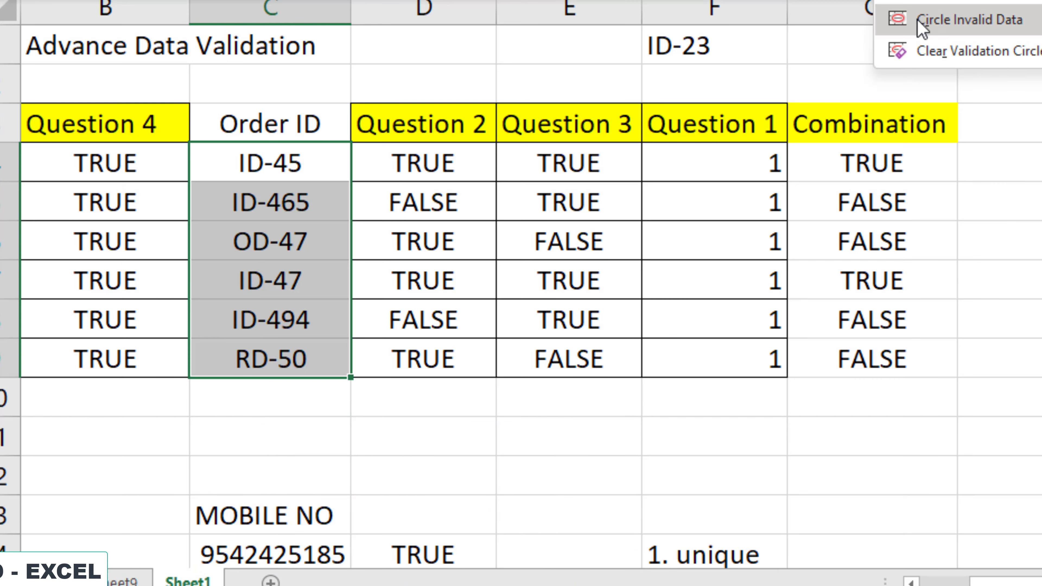
left_click(944, 1)
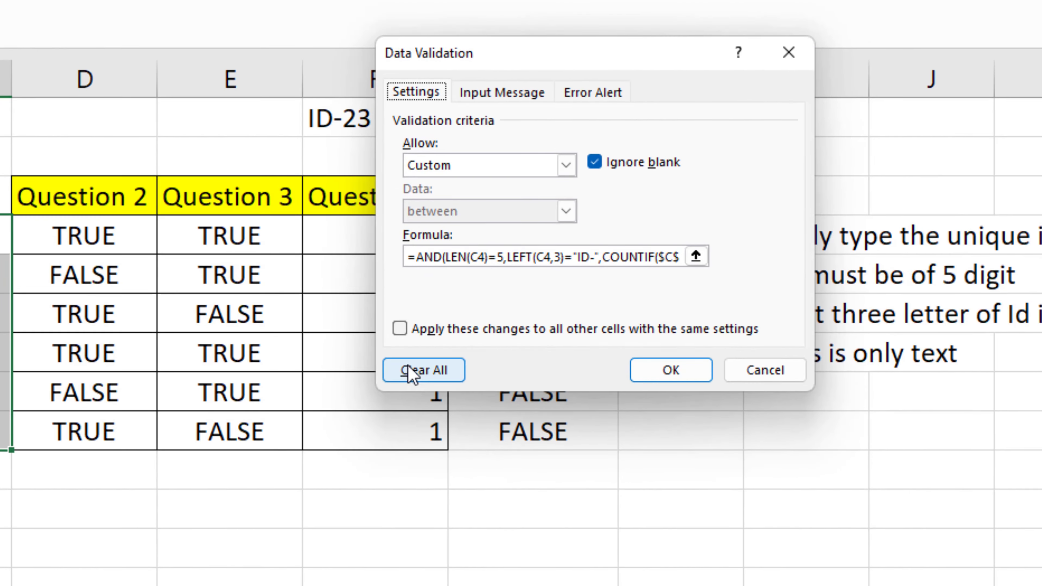
left_click(763, 298)
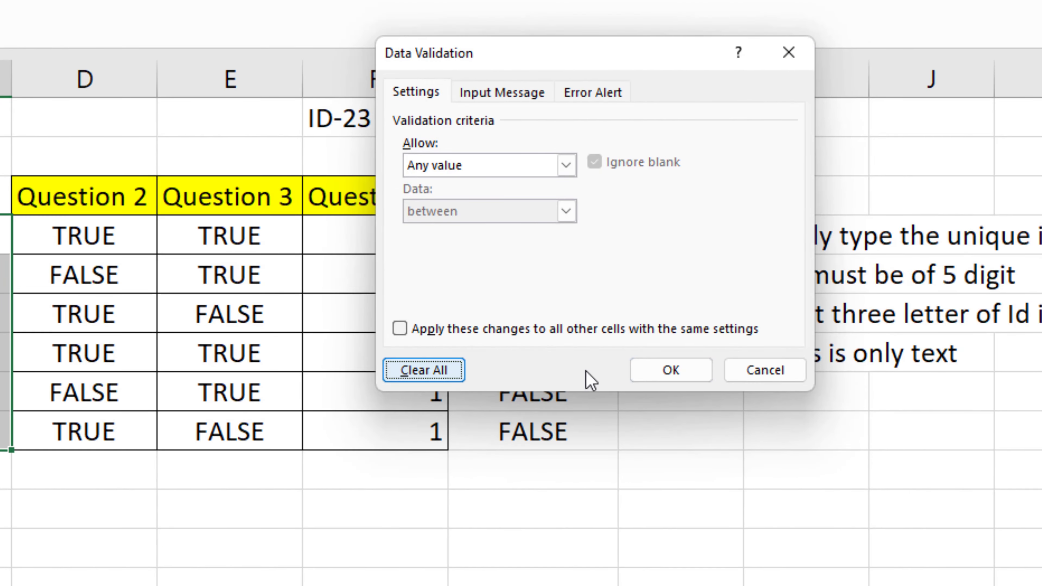
left_click(726, 355)
left_click(607, 322)
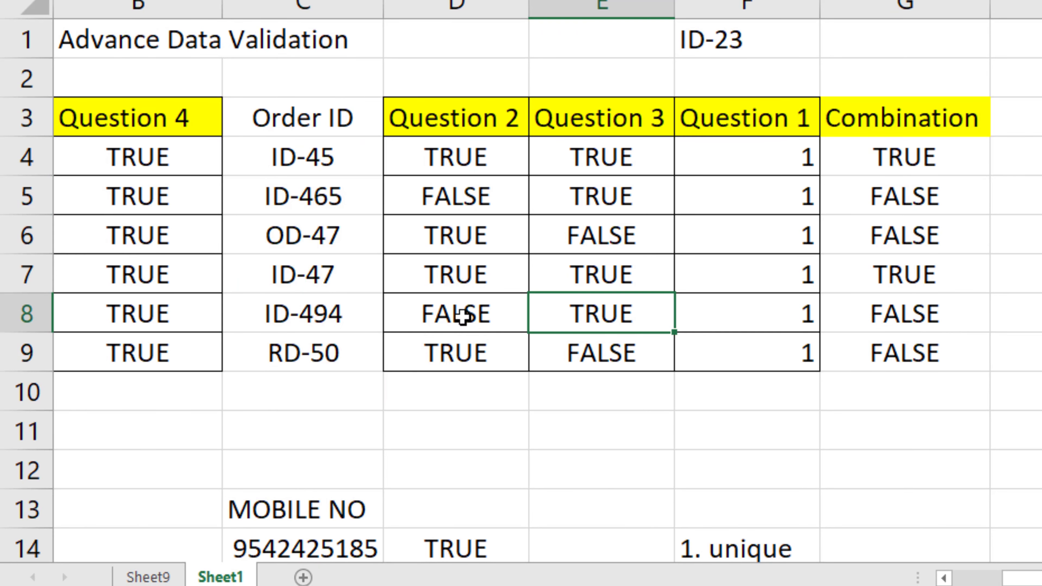
left_click(307, 276)
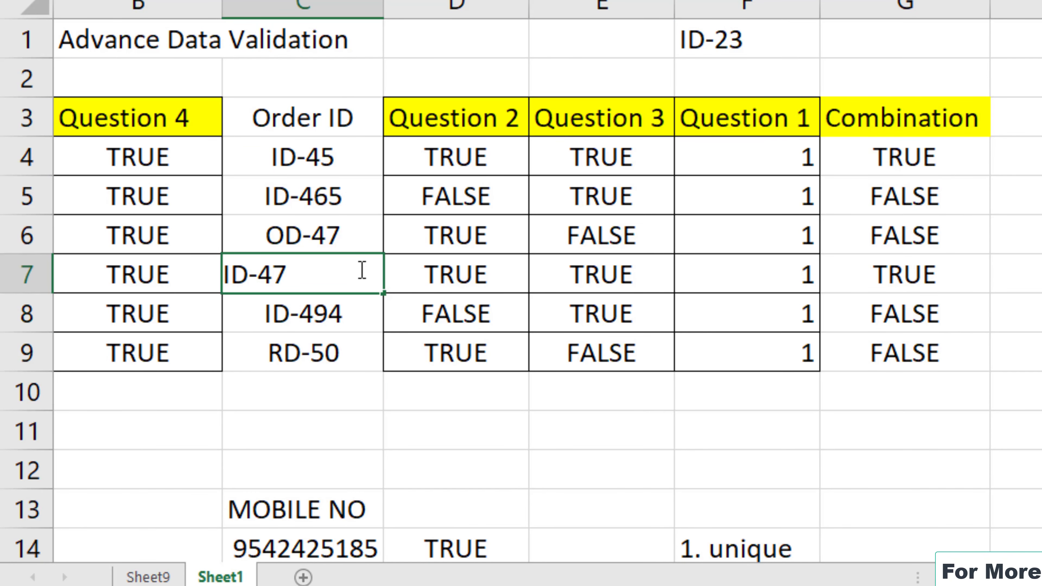
Change C7 to the duplicate ID-45 and check the counts in F4 and F7.
type("5")
key("Return")
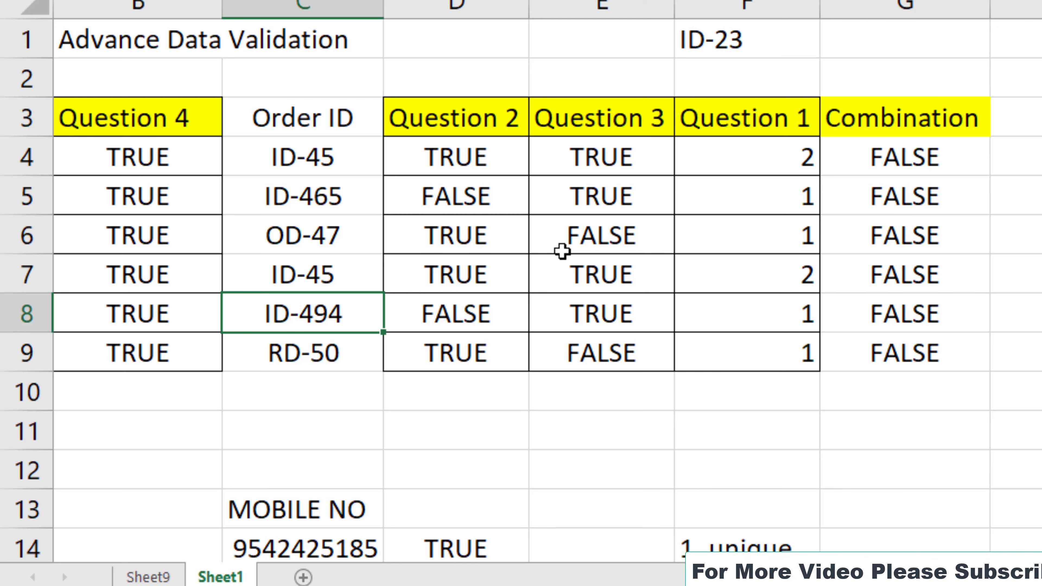
left_click(737, 270)
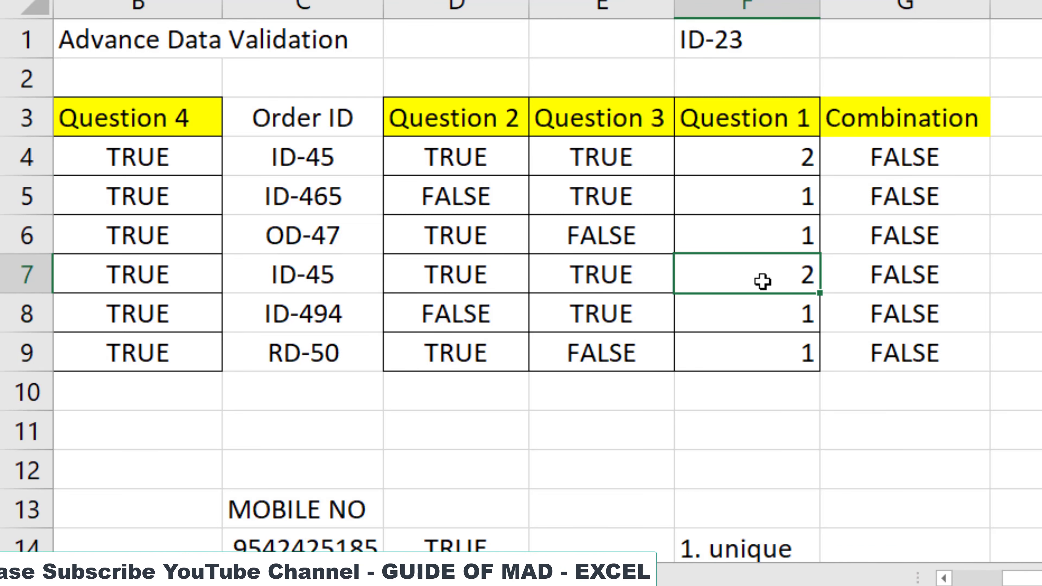
left_click(749, 163)
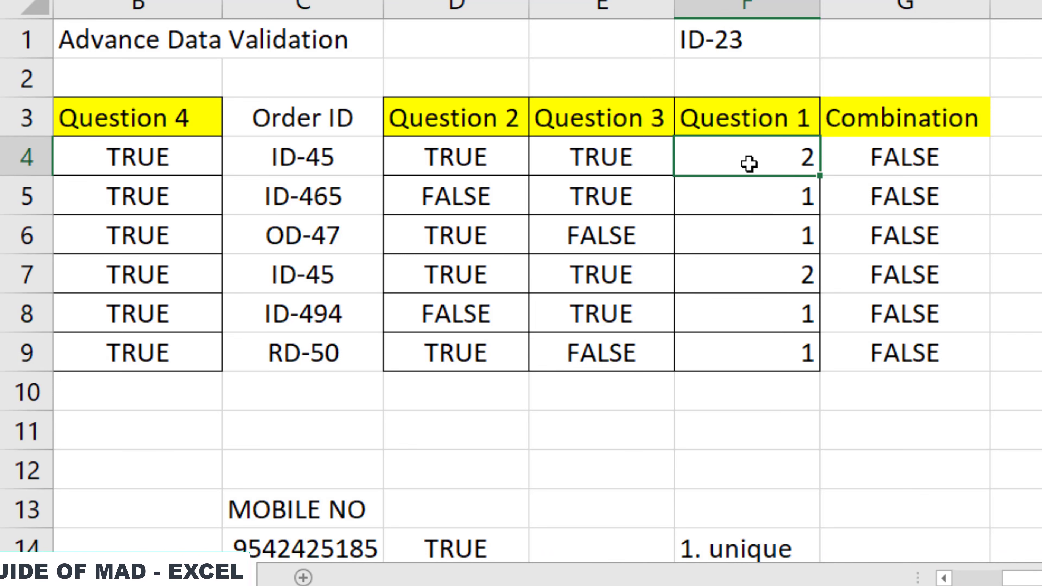
left_click(753, 280)
Edit F4 to =COUNTIF($C$4:$C$9,C4)=1 and fill it down through F9.
double_click(752, 153)
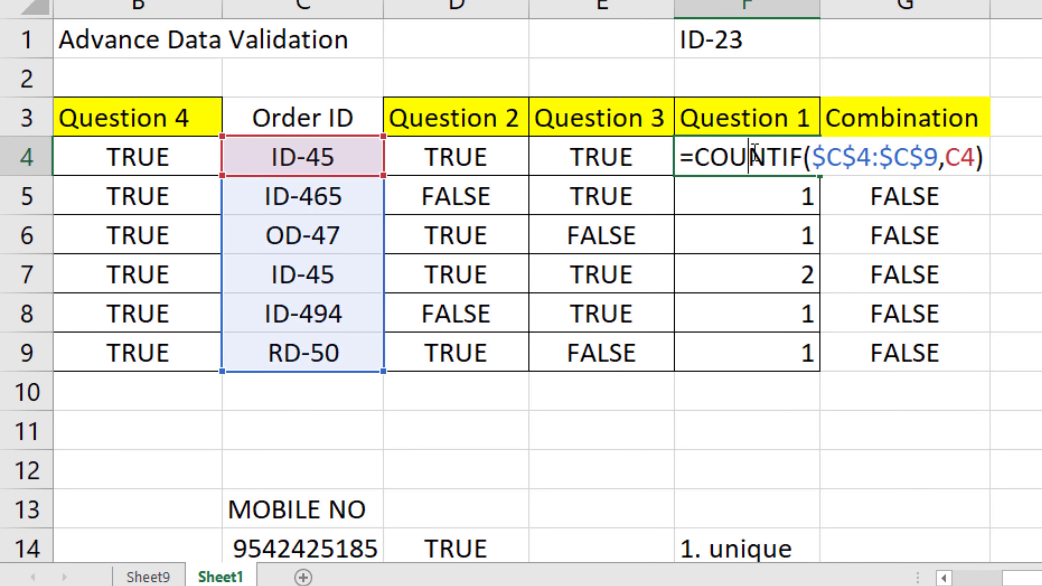
left_click(991, 159)
type("=1")
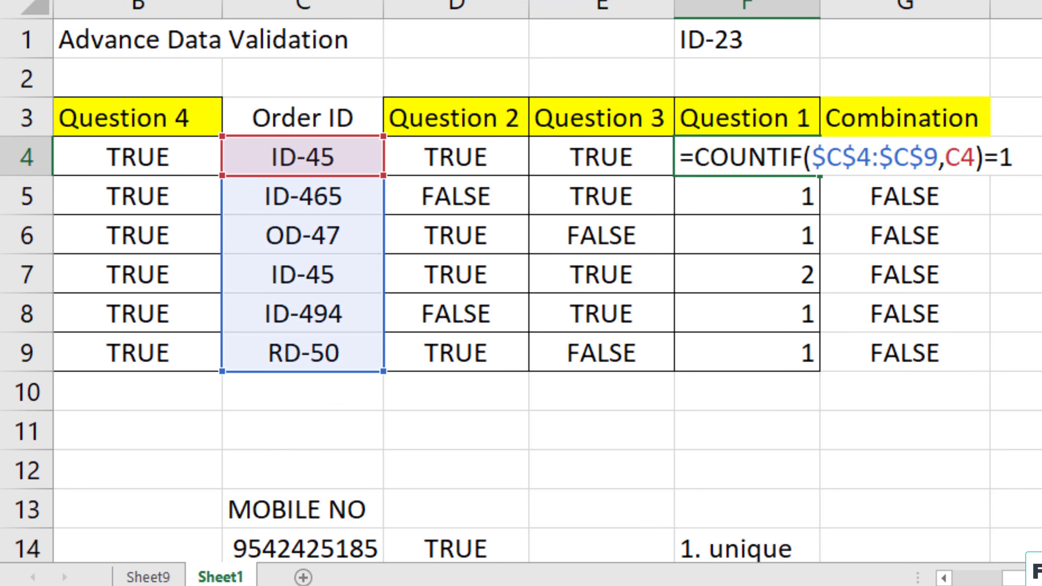
key("Return")
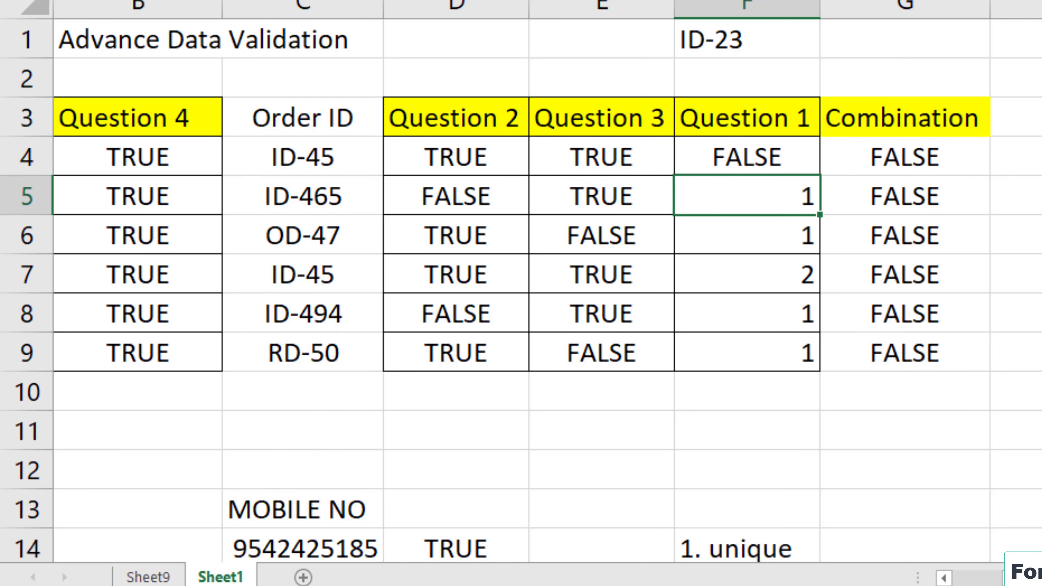
left_click(730, 155)
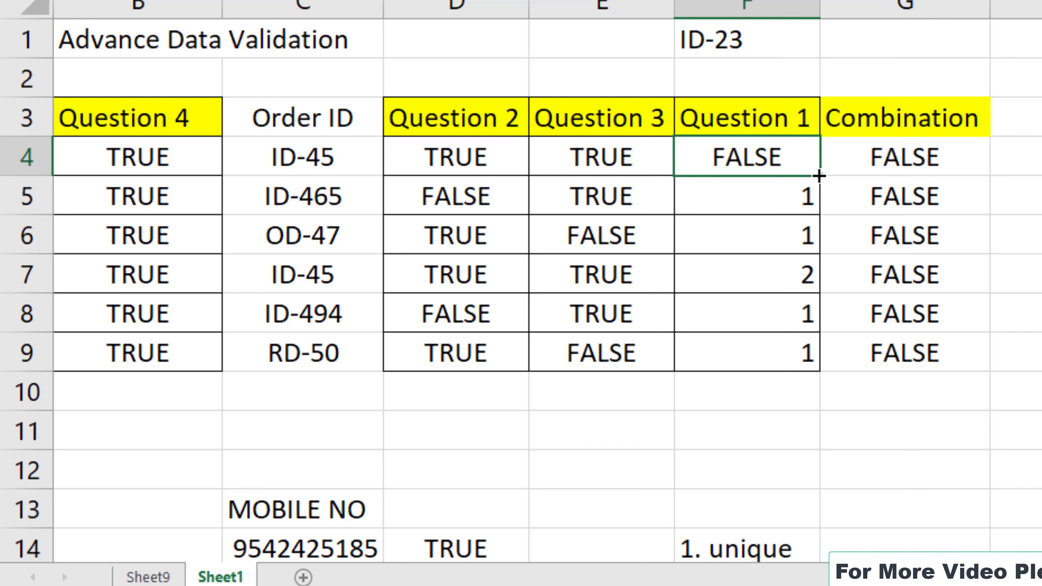
double_click(820, 174)
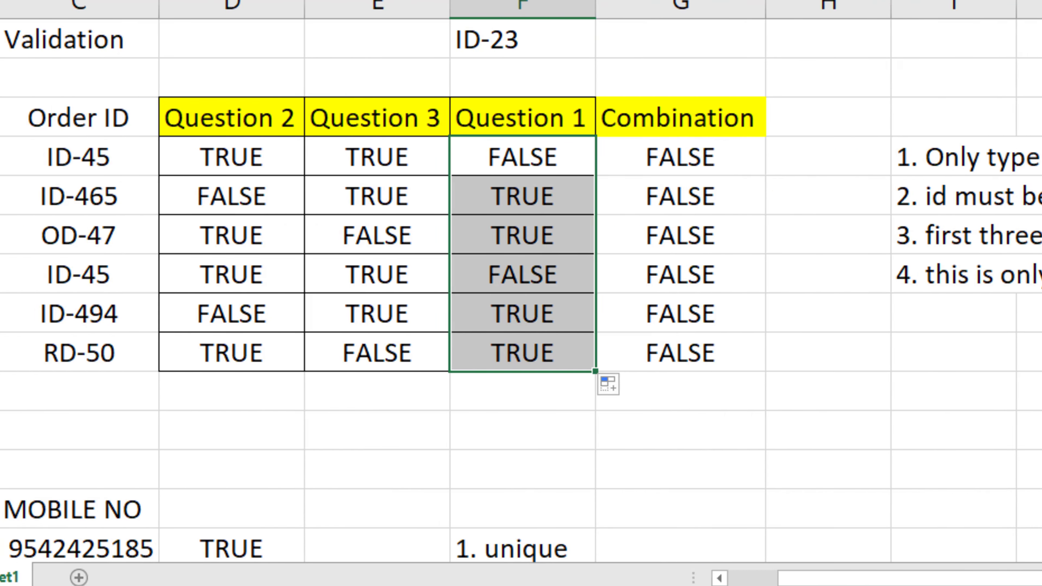
left_click(158, 156)
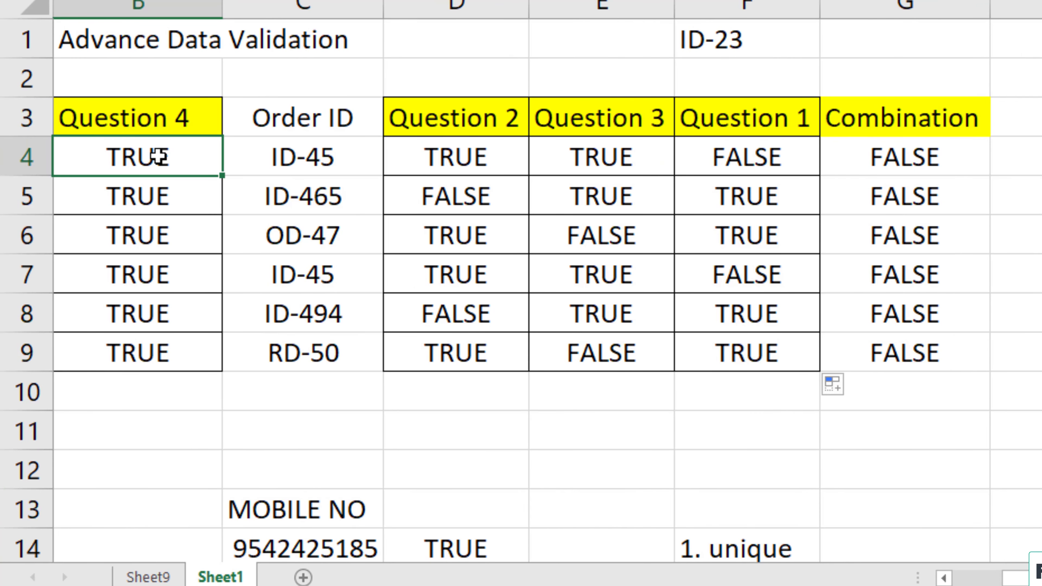
double_click(158, 156)
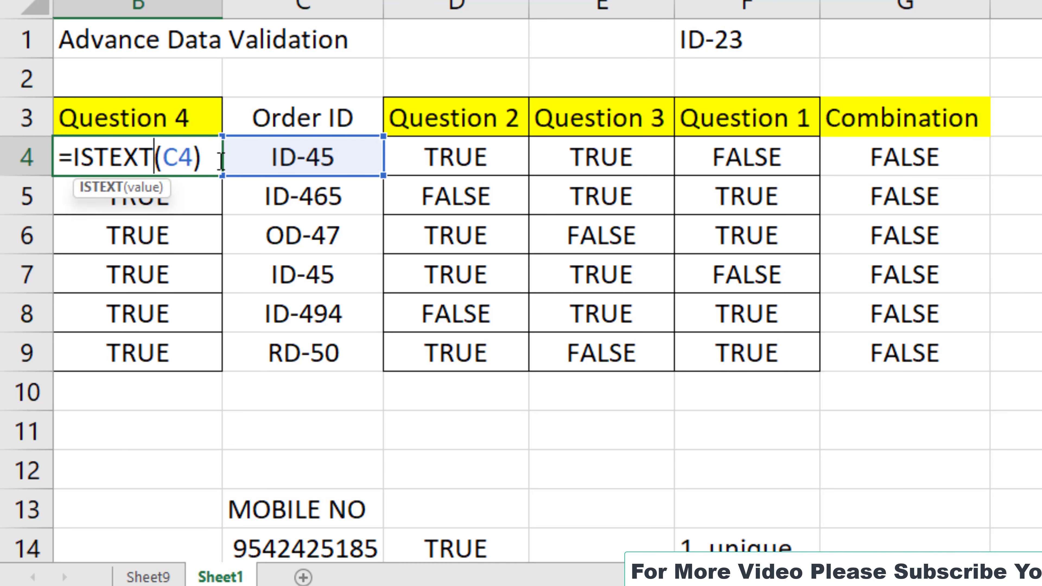
left_click(208, 161)
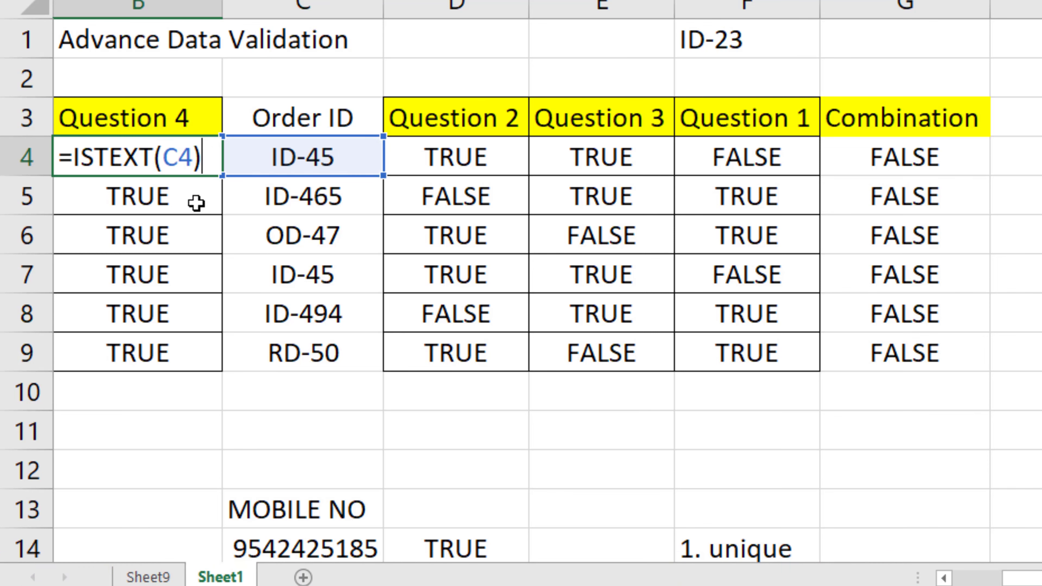
key("Return")
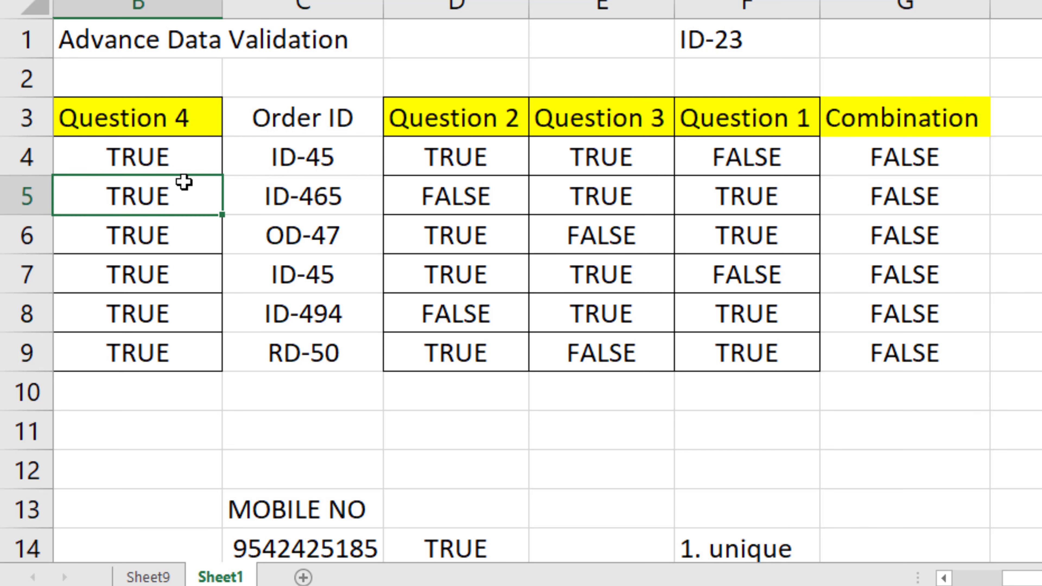
left_click(183, 170)
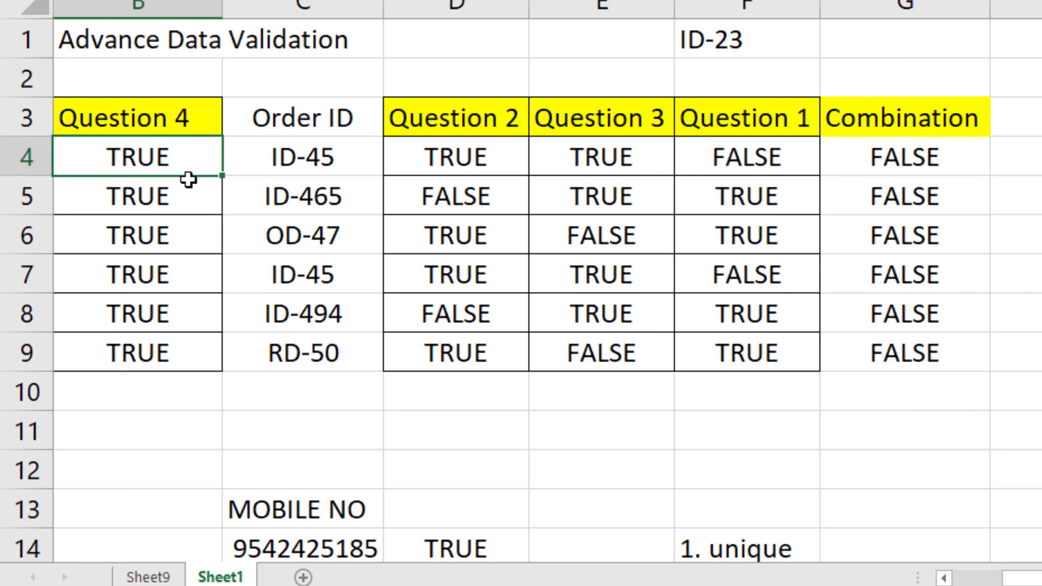
left_click(306, 167)
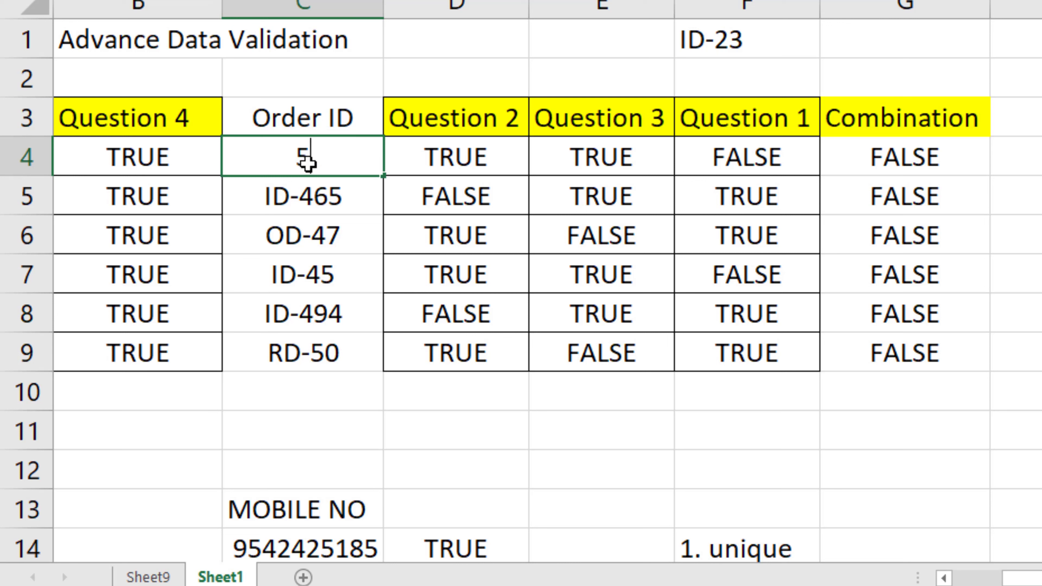
type("65")
key("Return")
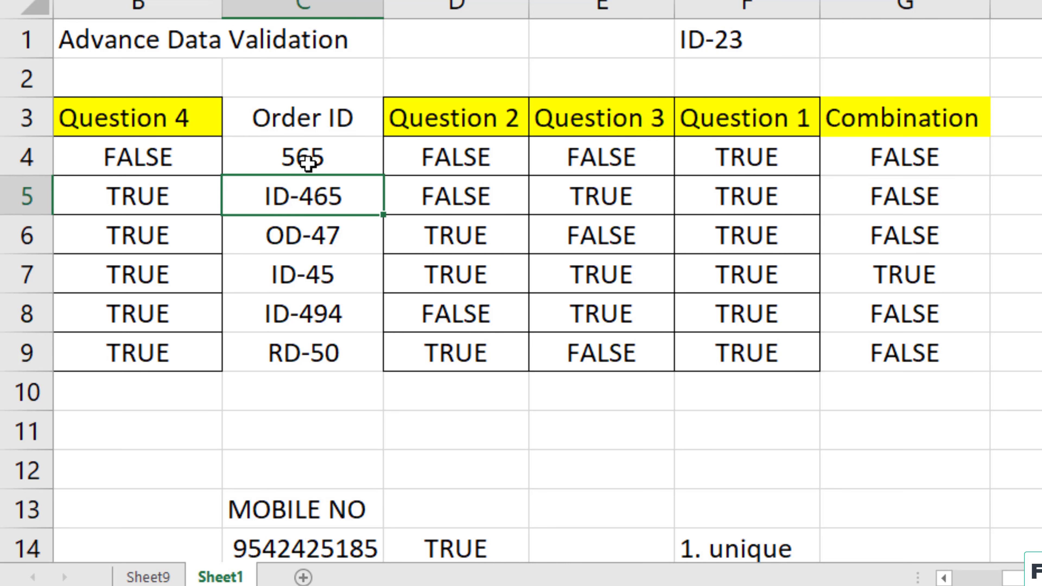
left_click(308, 163)
key("ctrl+z")
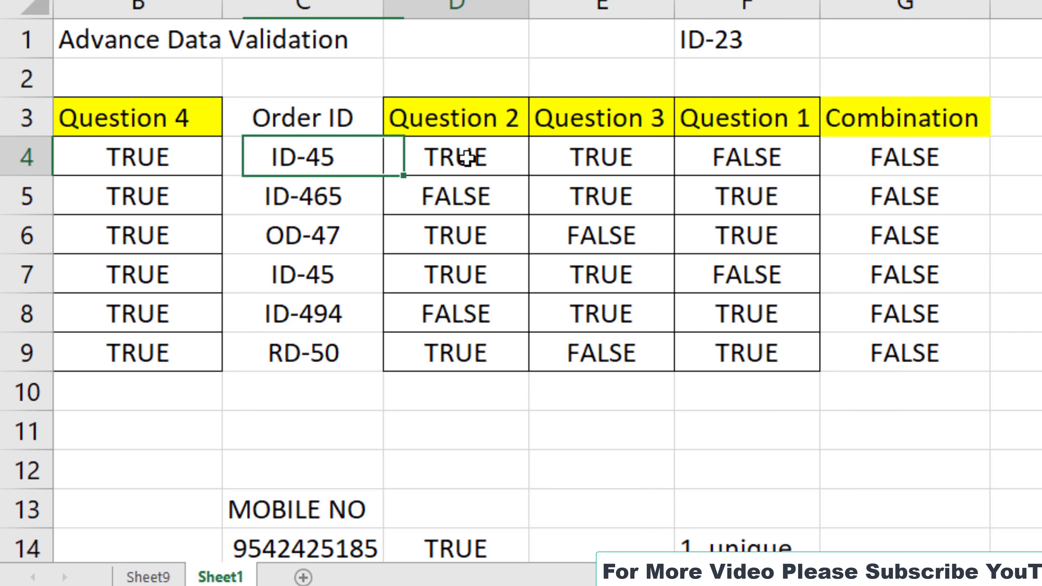
left_click(218, 160)
left_click(587, 158)
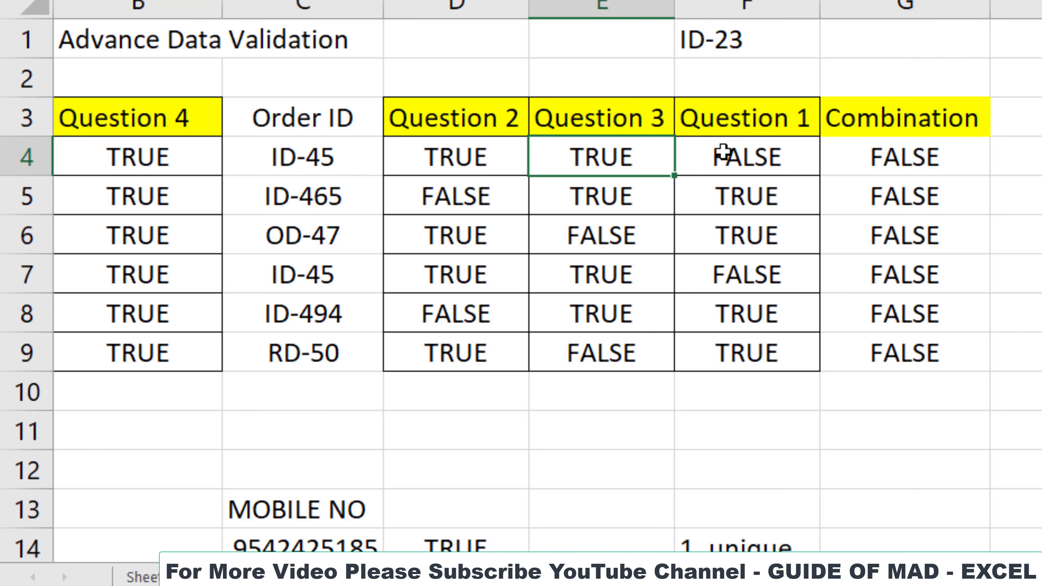
left_click(726, 152)
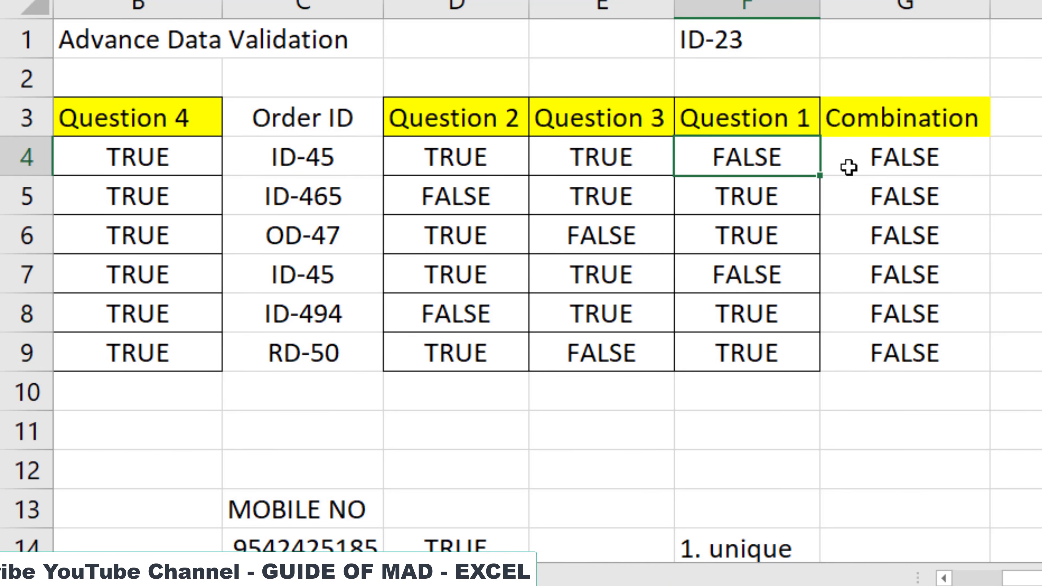
Review G4's AND formula conditions (LEN, LEFT "ID-", COUNTIF, ISTEXT) and commit it.
double_click(903, 158)
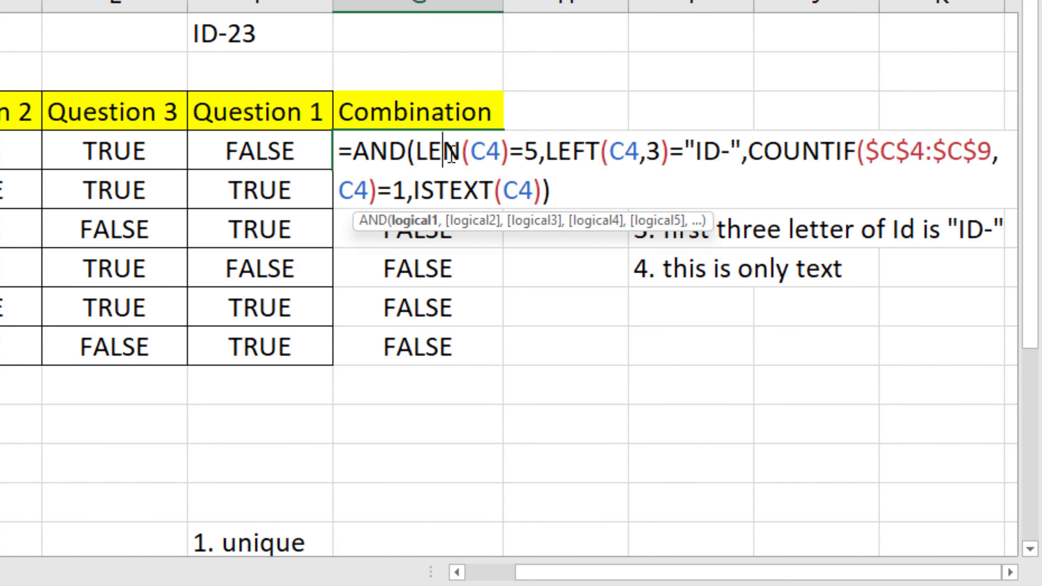
left_click(406, 227)
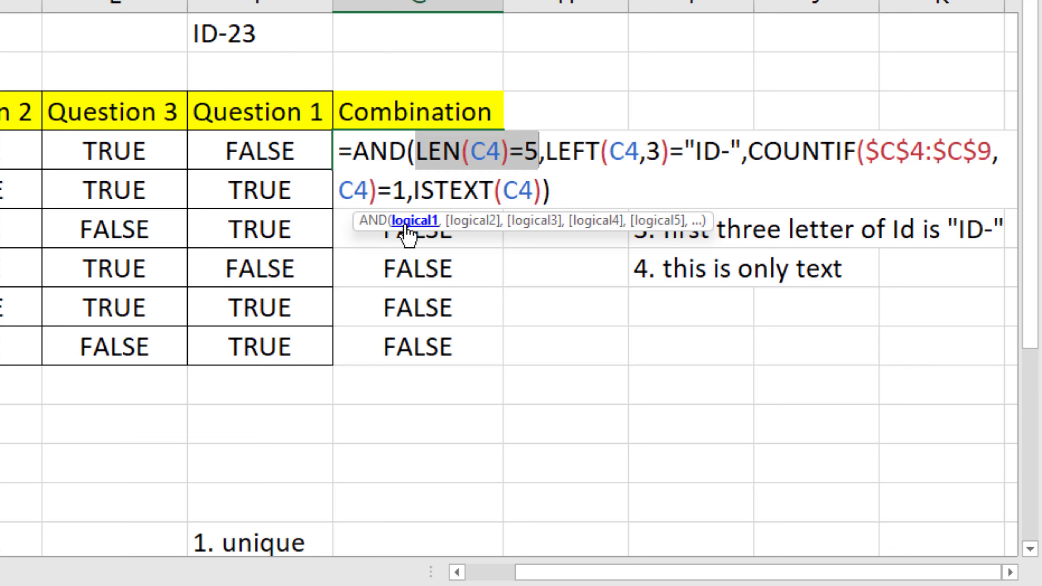
left_click(489, 221)
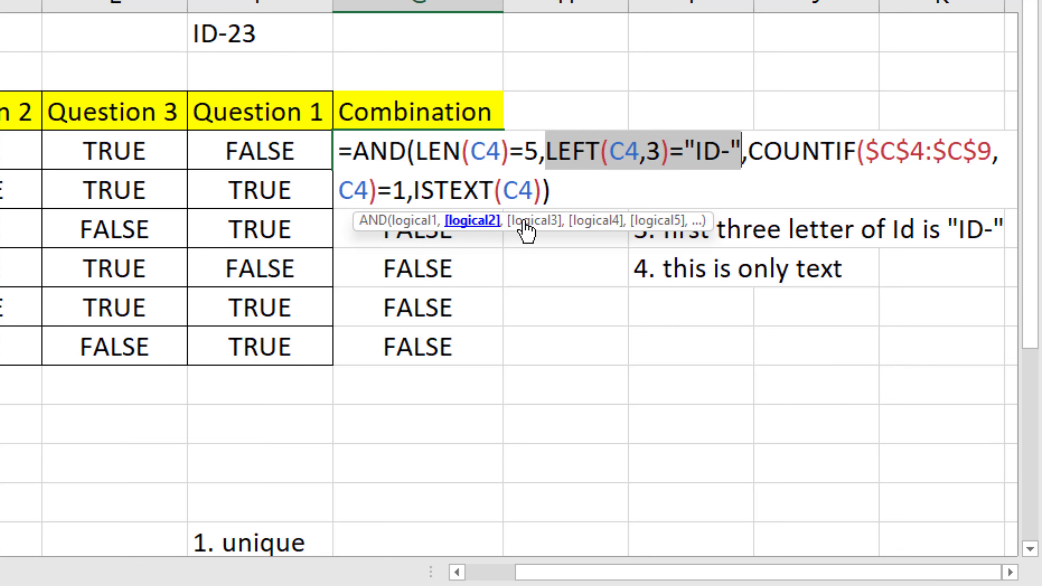
left_click(552, 230)
left_click(596, 222)
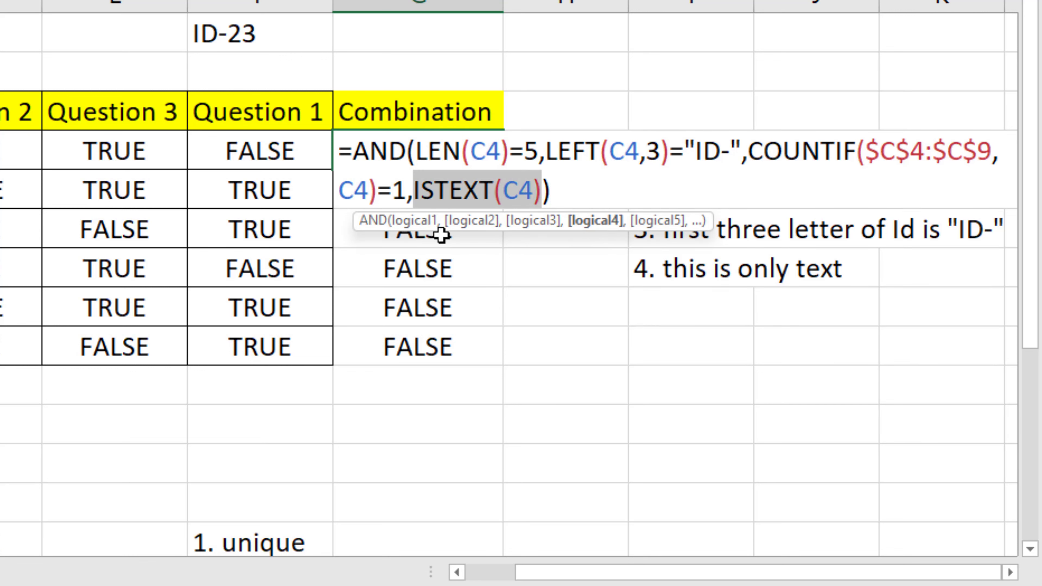
left_click(404, 224)
left_click(486, 224)
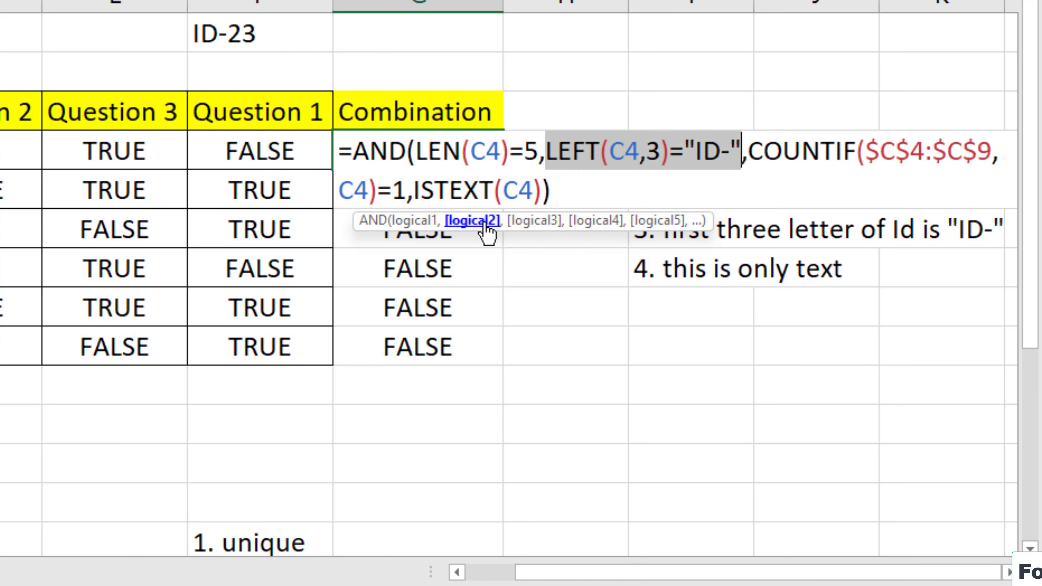
left_click(540, 223)
left_click(592, 223)
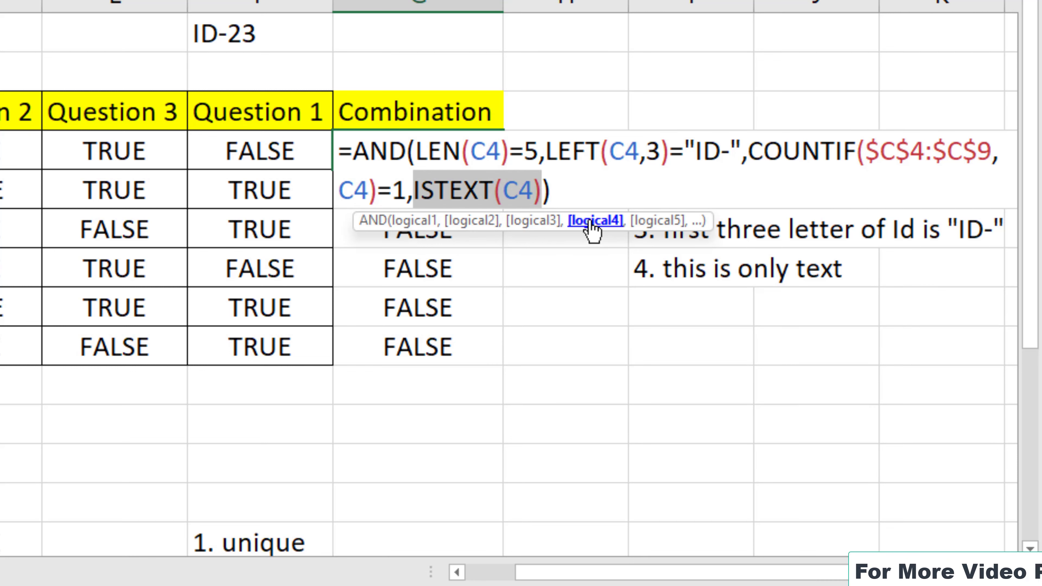
left_click(427, 224)
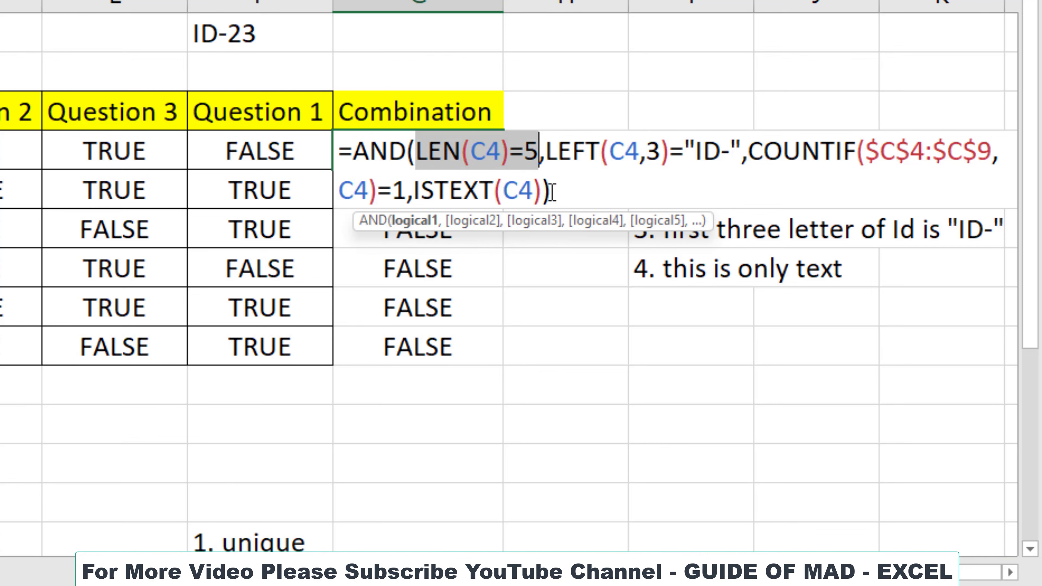
key("ctrl+Return")
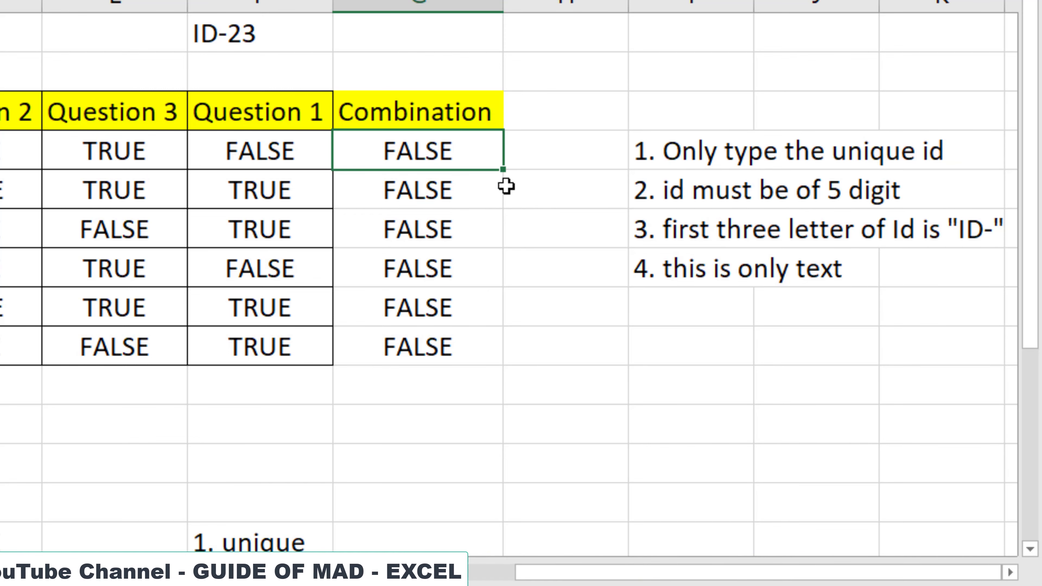
Select and copy the entire G4 formula text, leaving the cell unchanged.
double_click(464, 153)
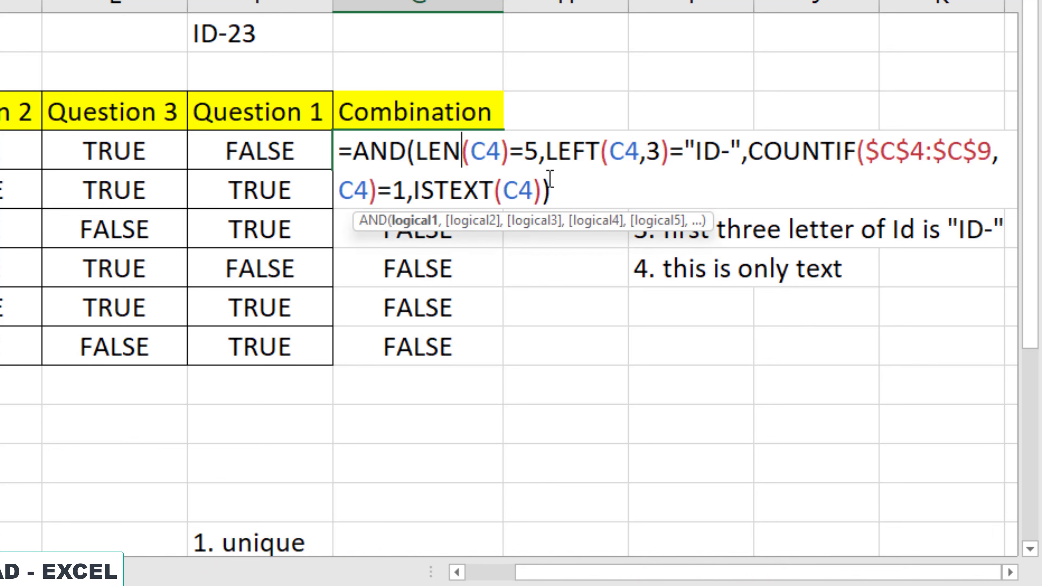
left_click_drag(564, 185, 321, 140)
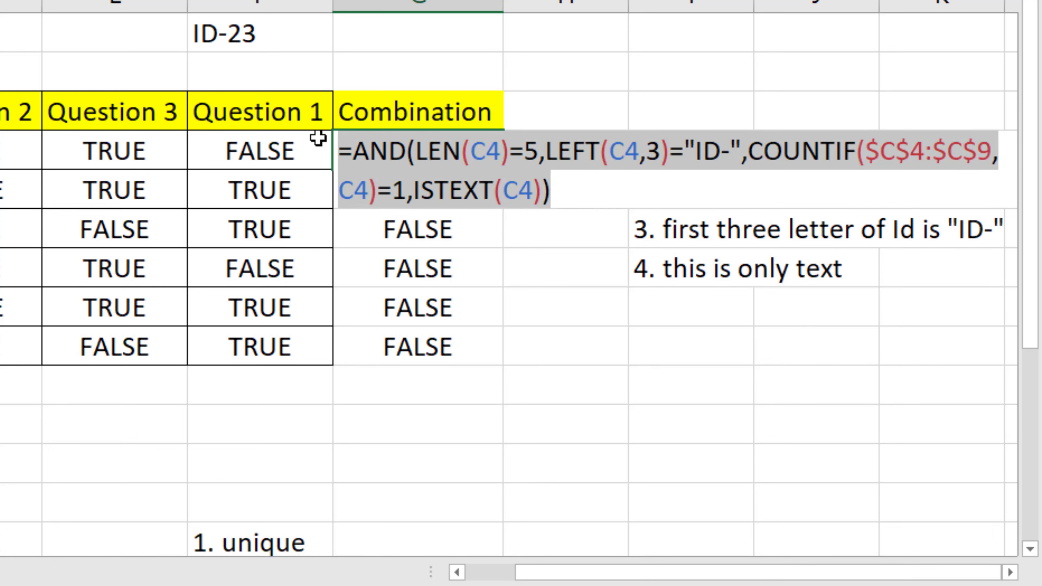
key("Escape")
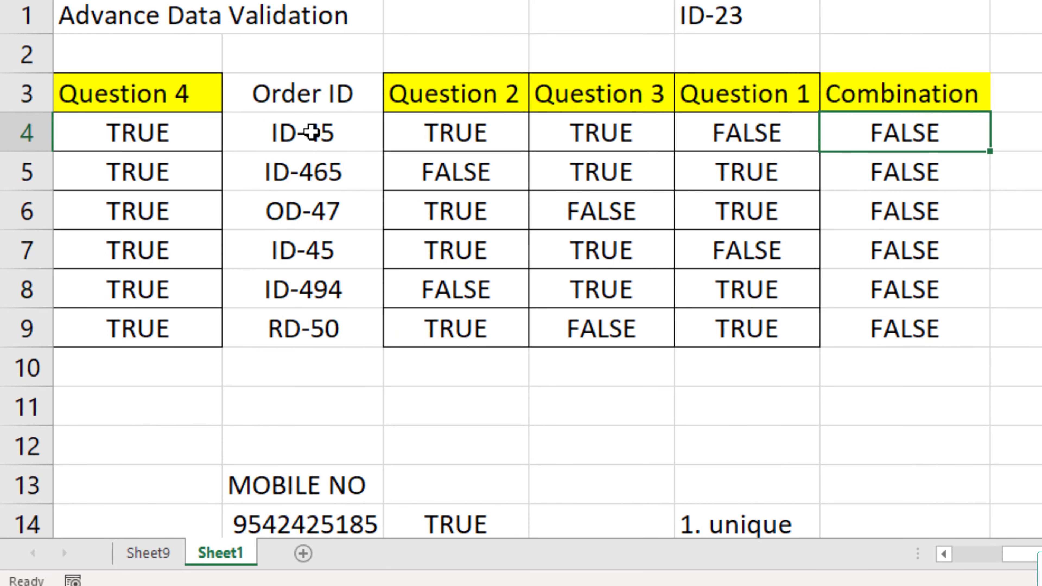
Give C4:C9 a Custom data validation rule using the pasted AND formula.
left_click_drag(313, 130, 342, 323)
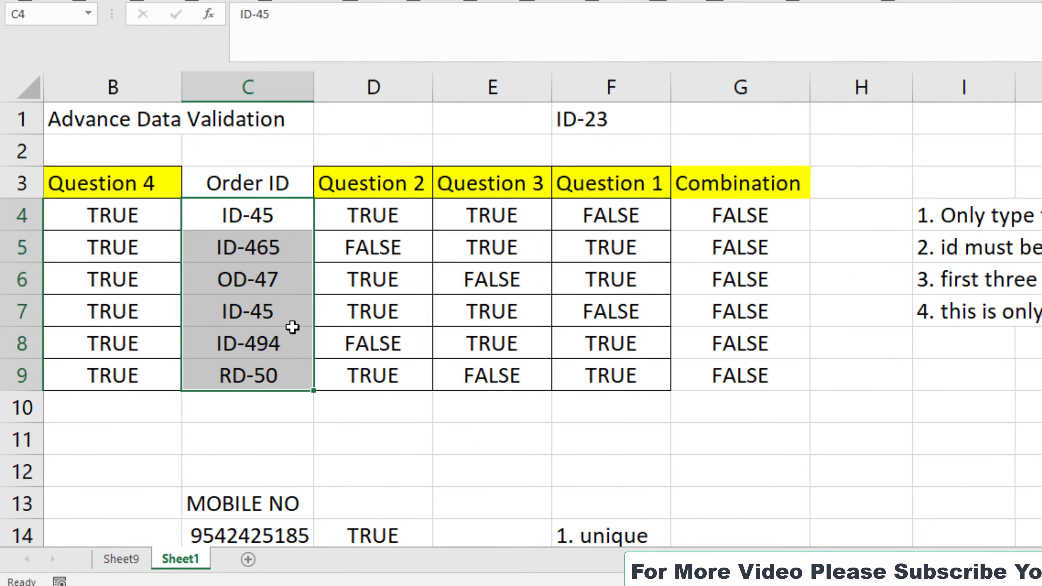
key("alt+d")
key("l")
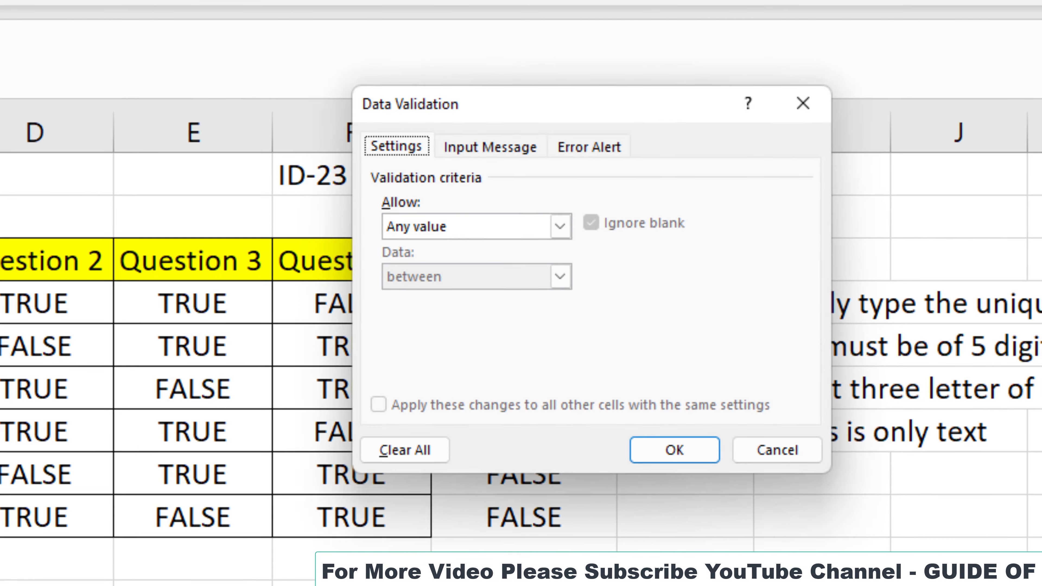
left_click(443, 238)
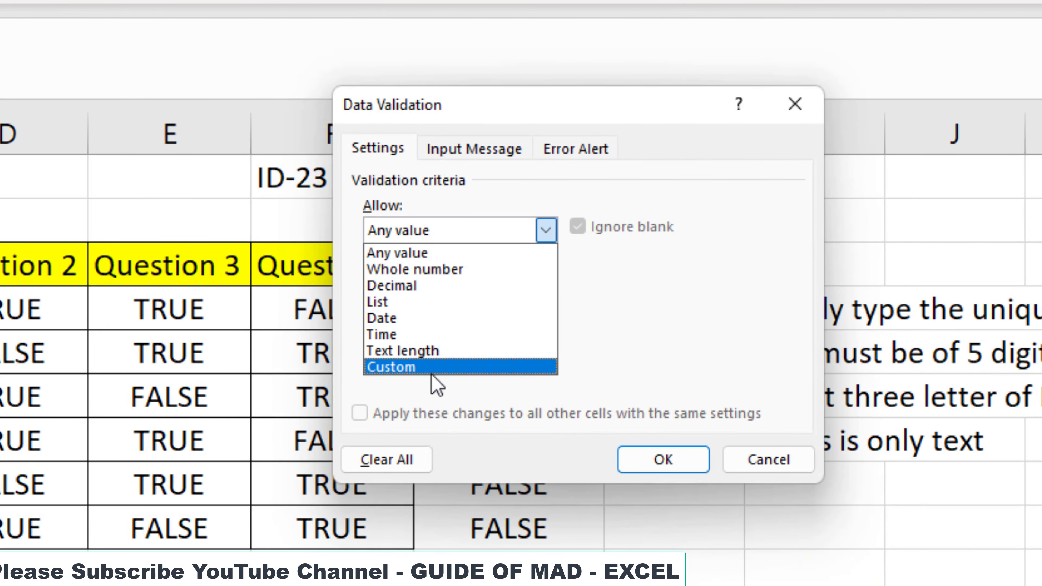
left_click(435, 367)
left_click(442, 342)
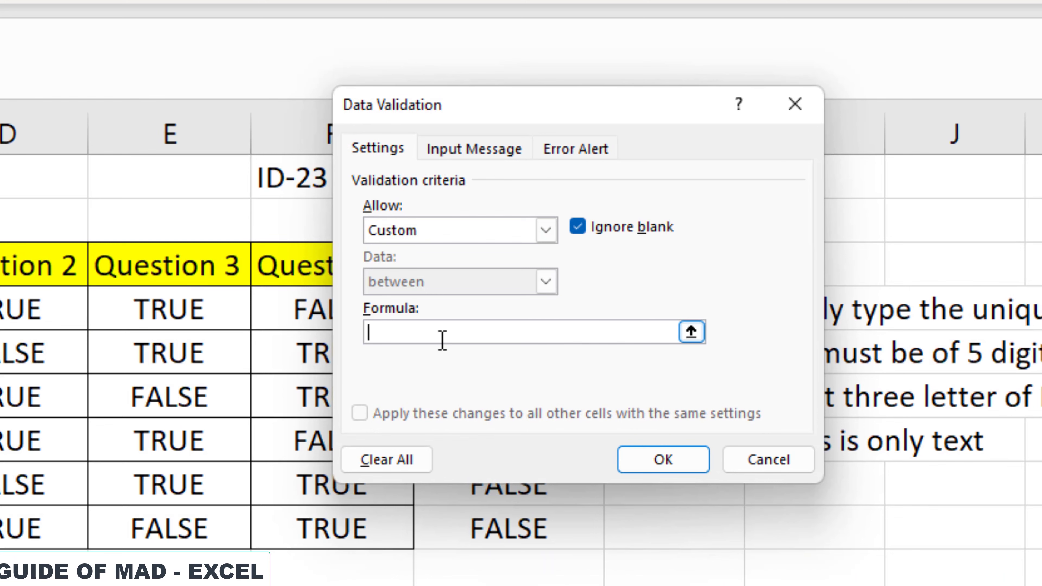
key("ctrl+v")
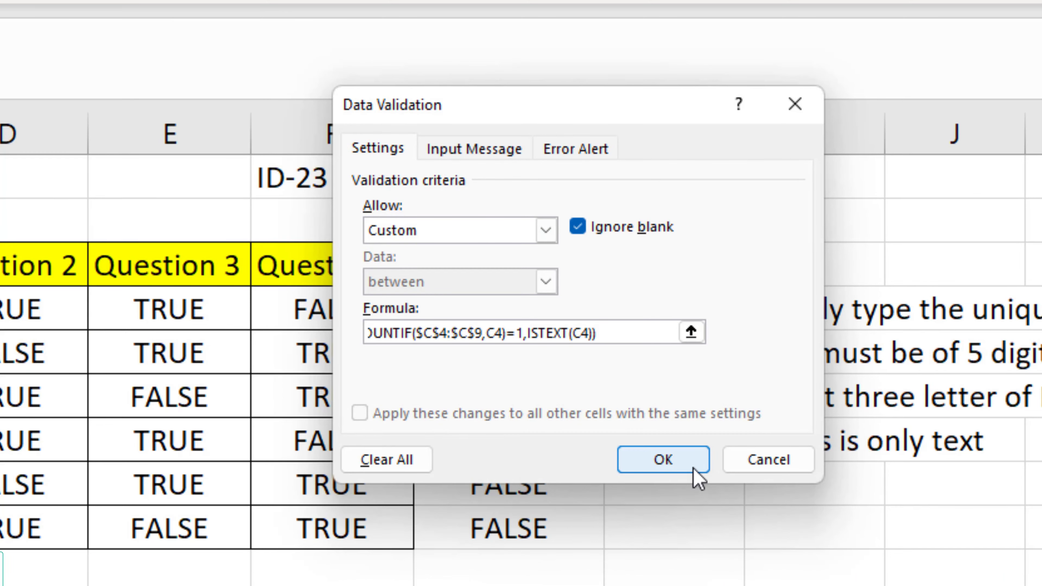
left_click(693, 472)
Enter ID-465 in C7, see it rejected, then replace it with ID-46.
left_click(355, 325)
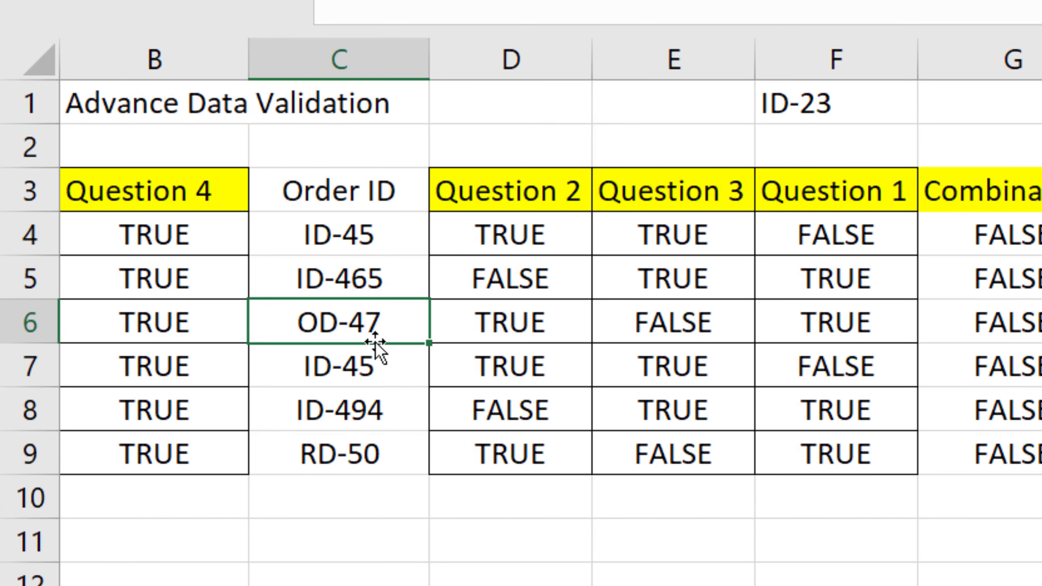
left_click(378, 359)
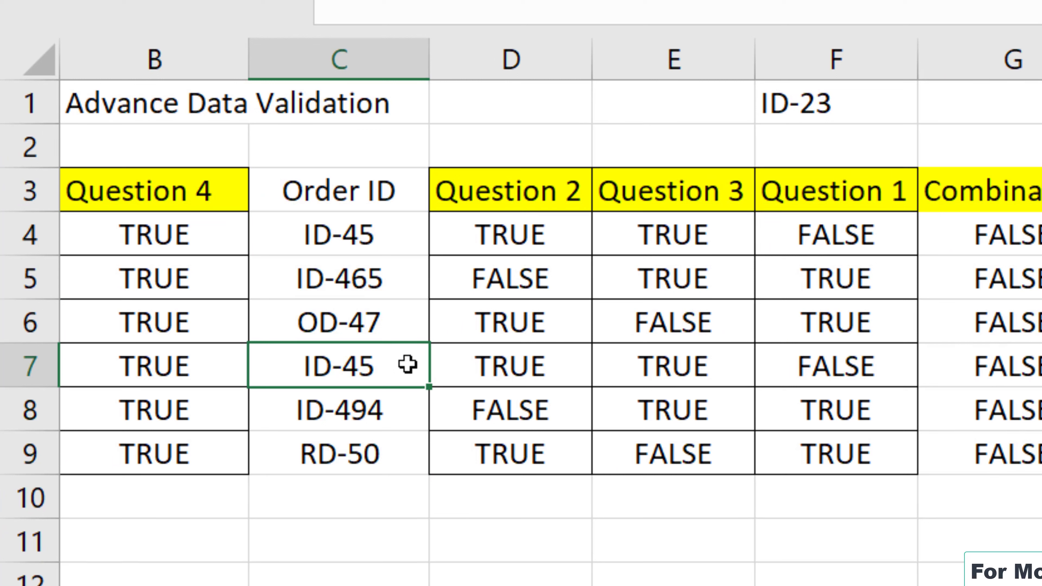
key("BackSpace")
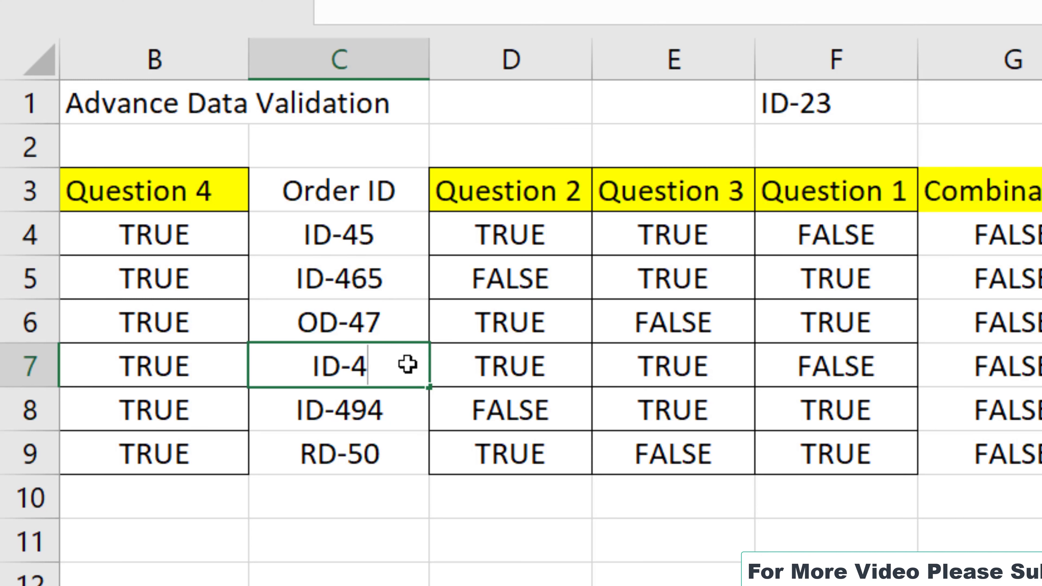
type("65")
key("Return")
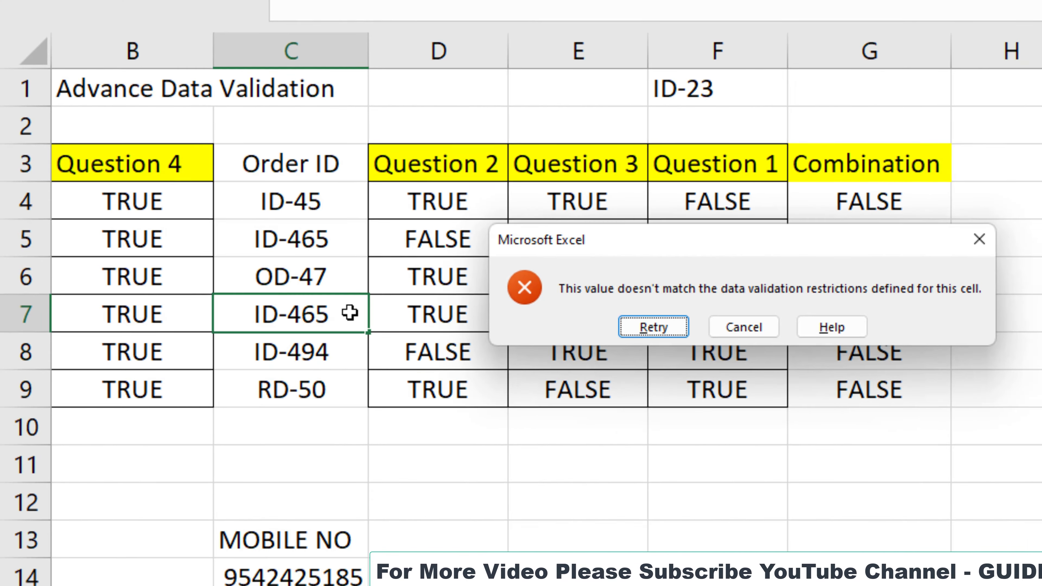
key("Return")
key("BackSpace")
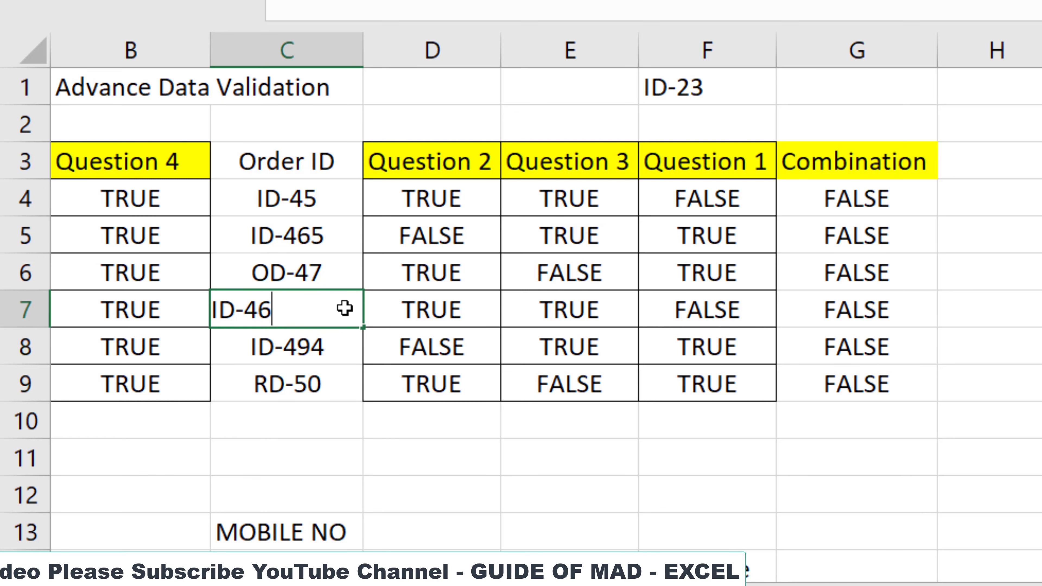
key("Return")
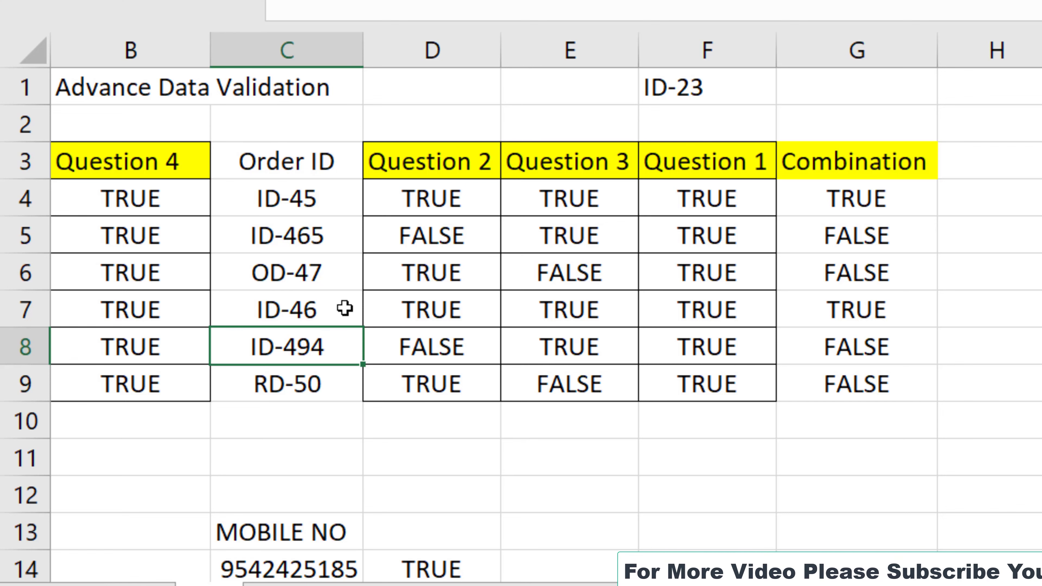
scroll(345, 308, "down", 1)
scroll(345, 308, "down", 1)
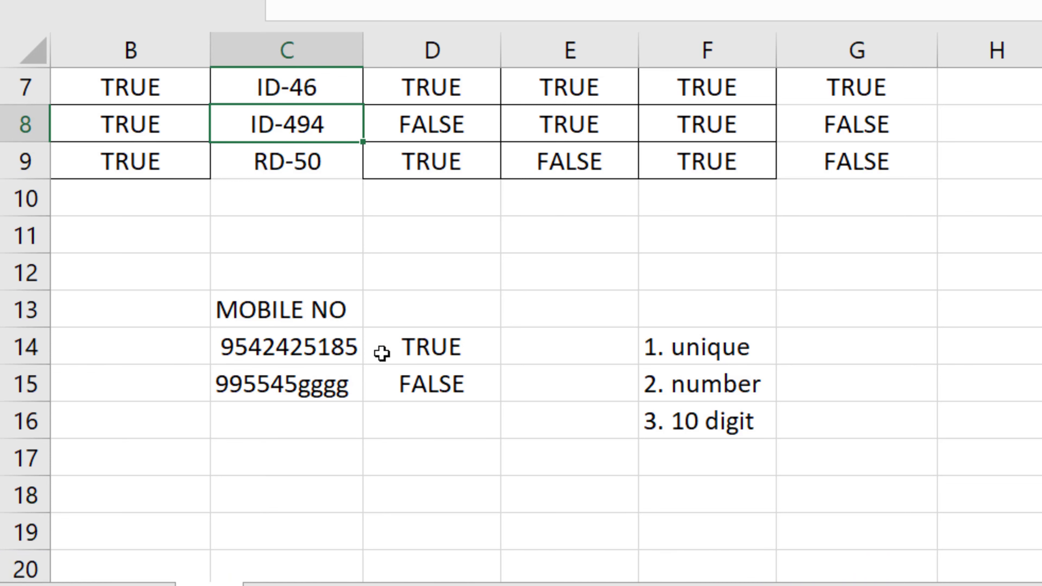
left_click(682, 344)
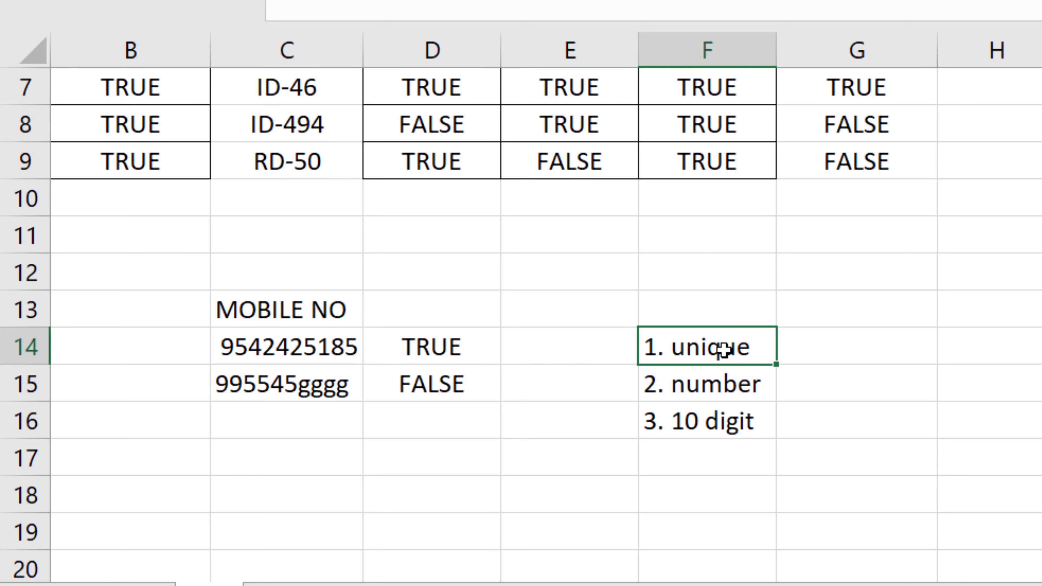
left_click(734, 386)
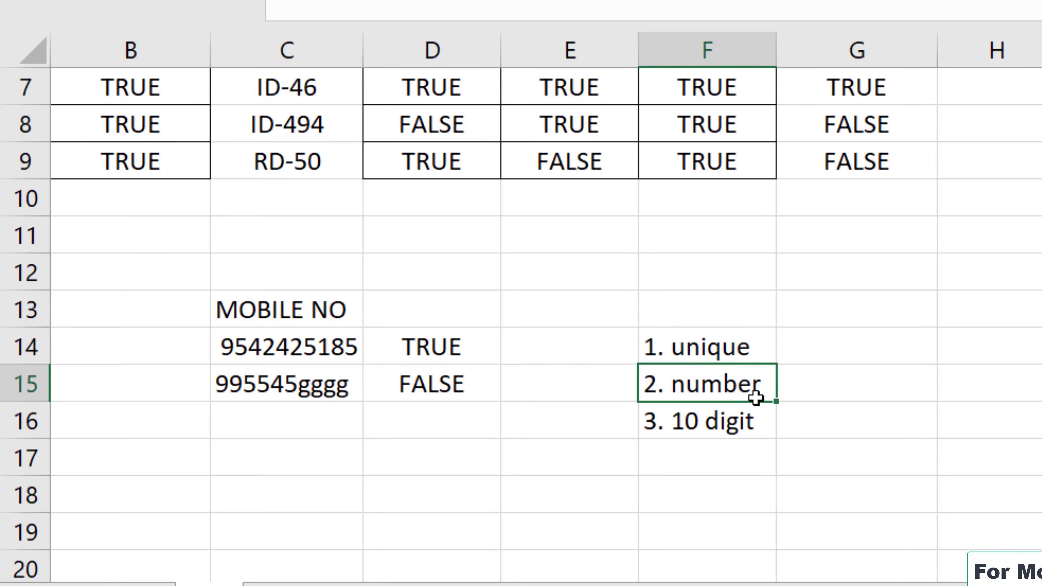
left_click(721, 423)
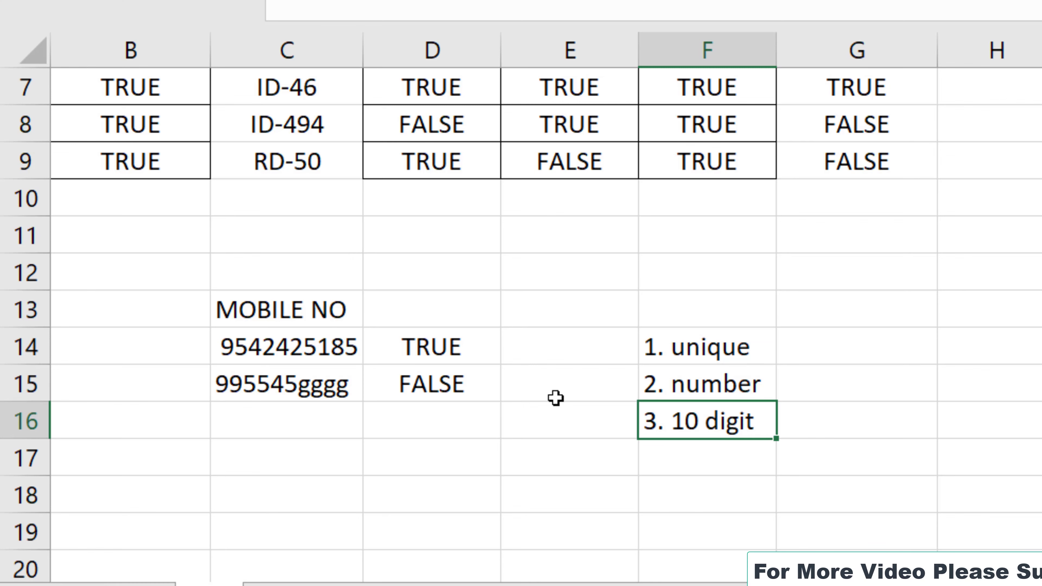
double_click(454, 349)
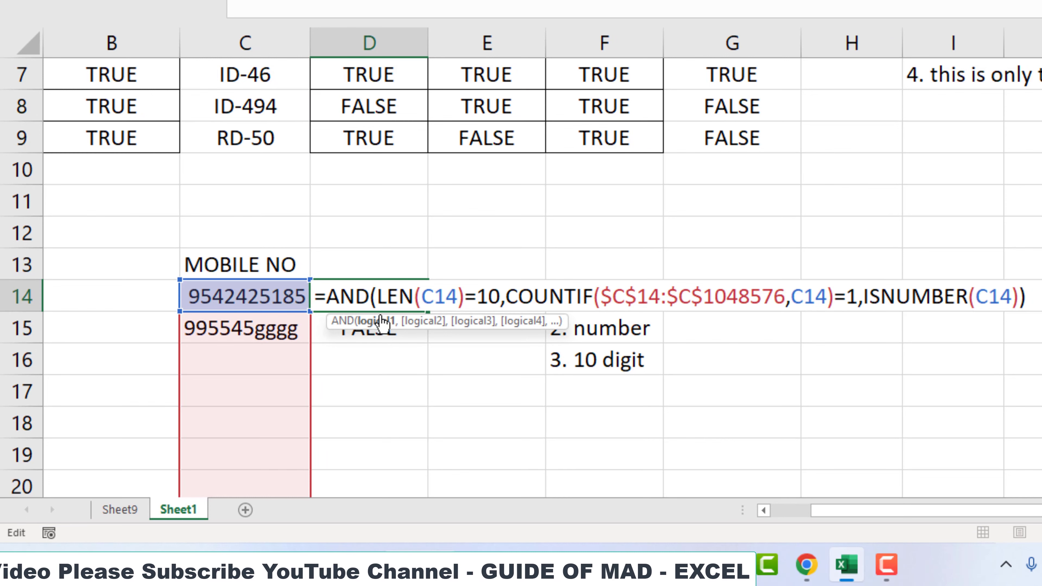
left_click(375, 321)
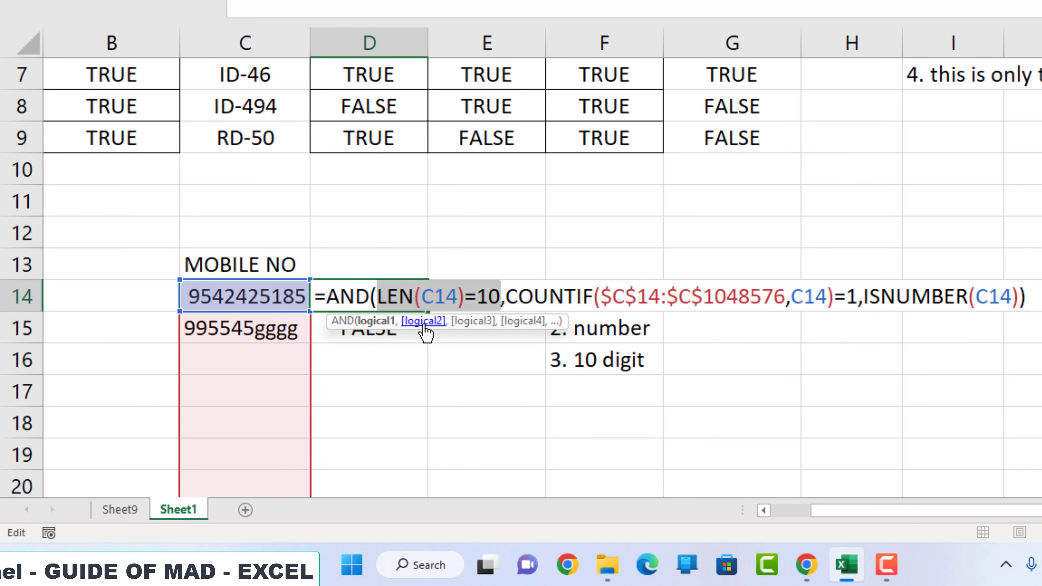
left_click(424, 322)
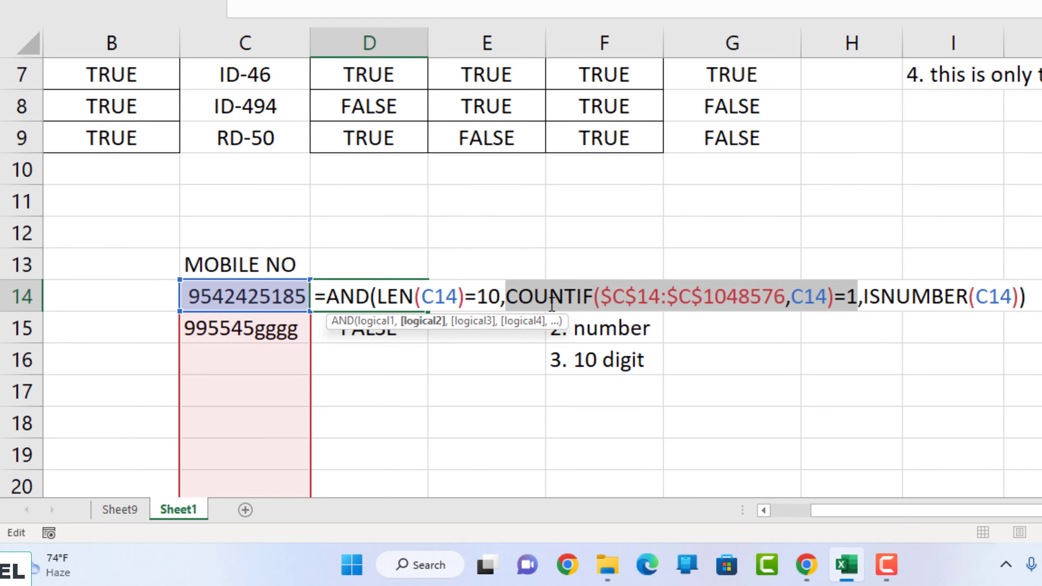
left_click(468, 323)
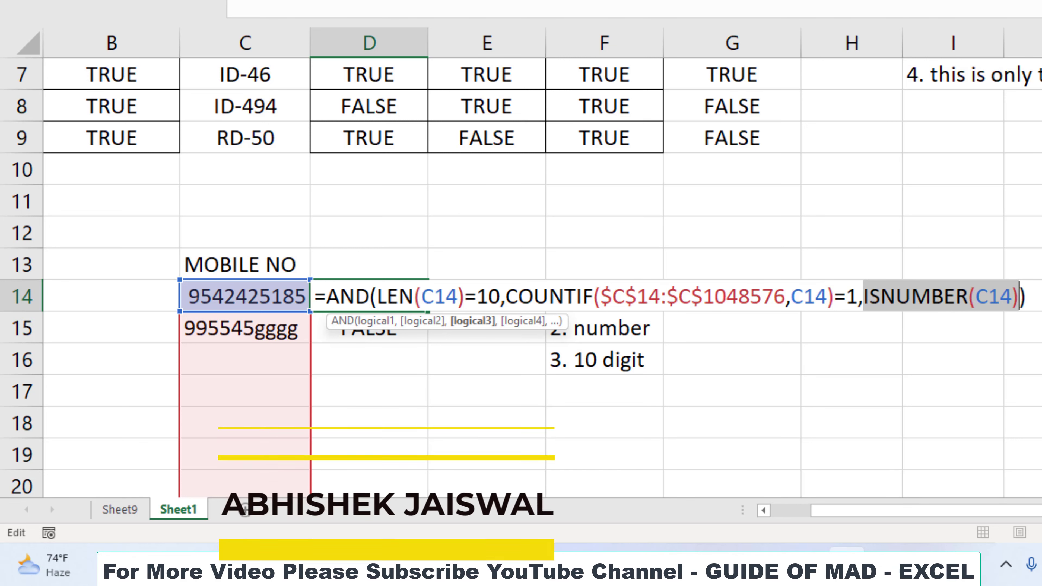
key("Return")
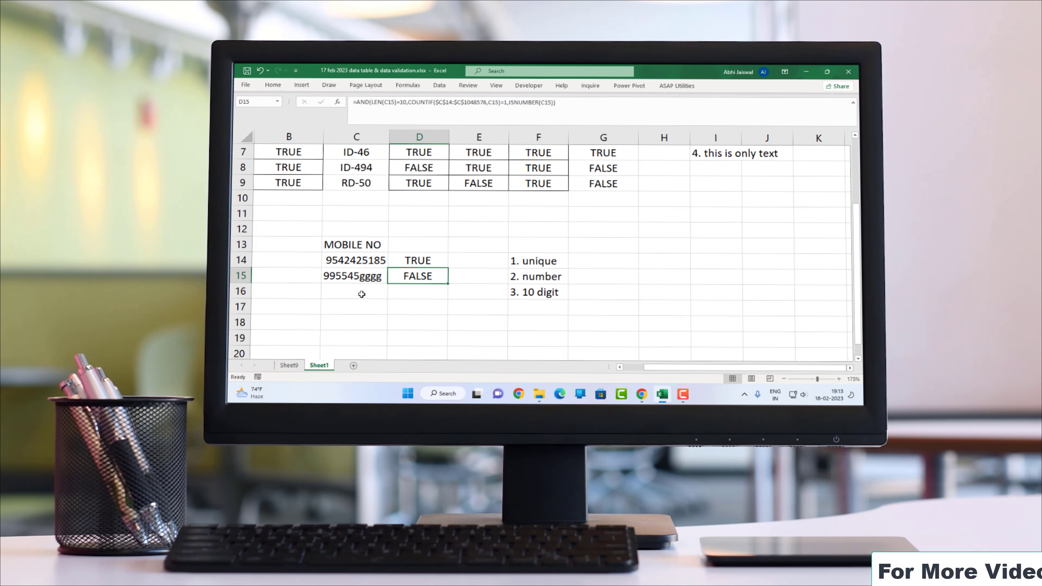
scroll(361, 295, "up", 2)
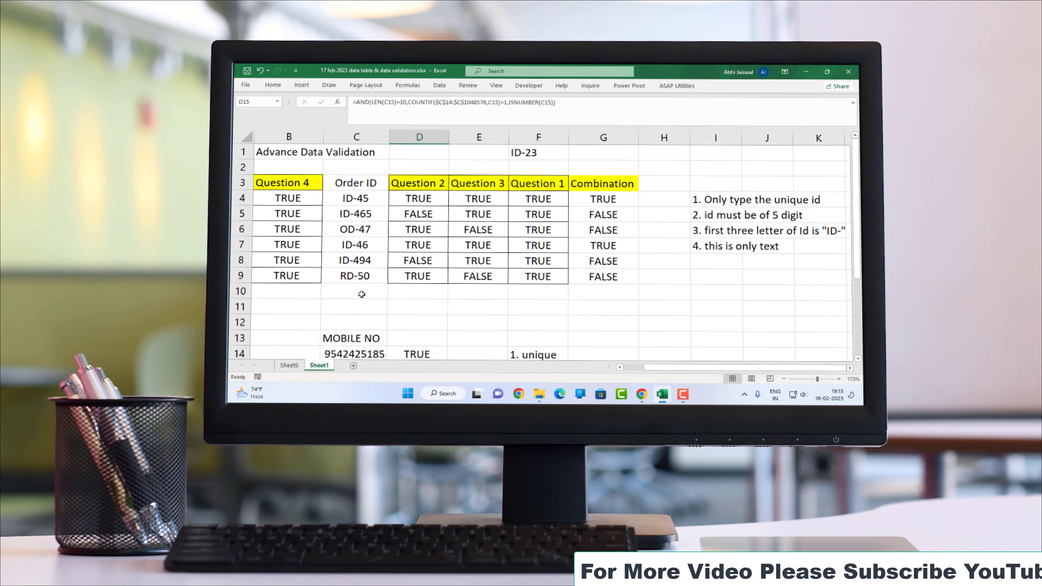